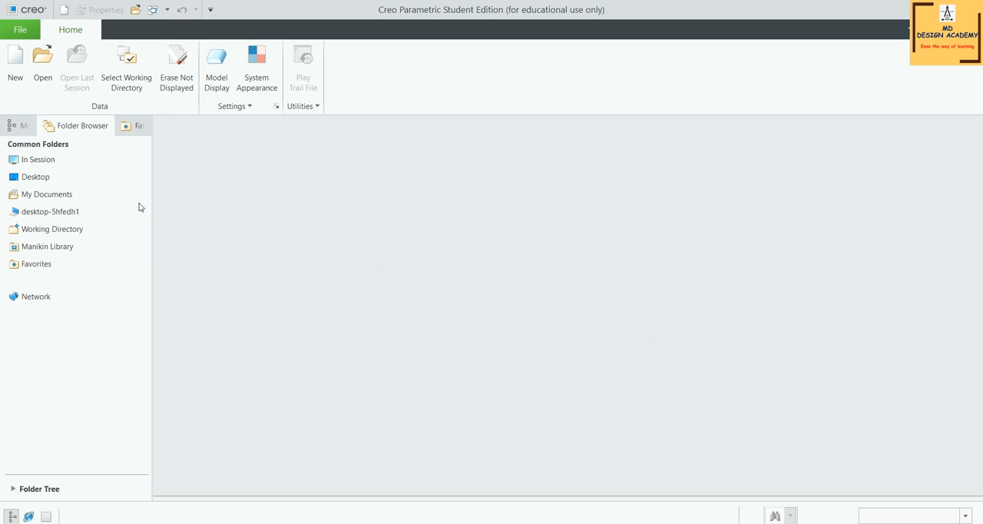
Create a new part with the default template
click(15, 61)
click(560, 399)
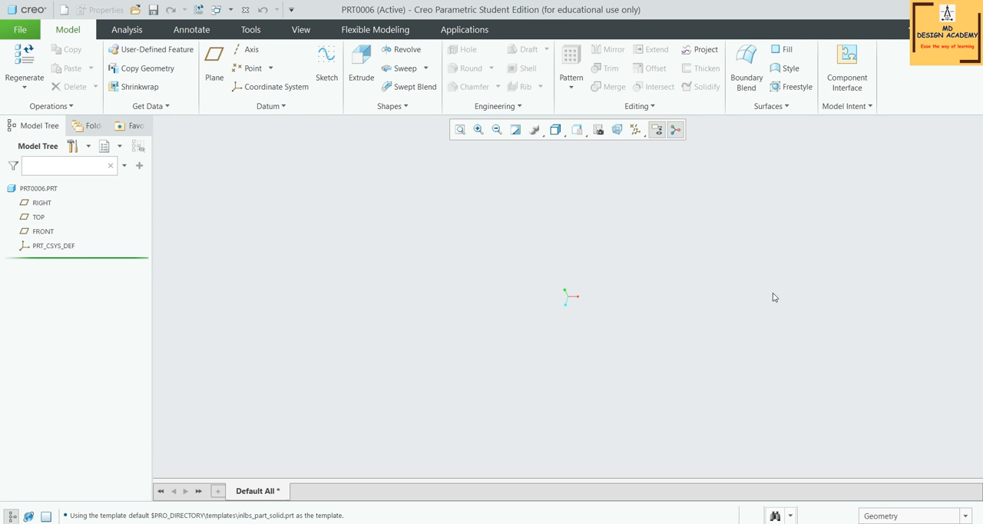
click(872, 110)
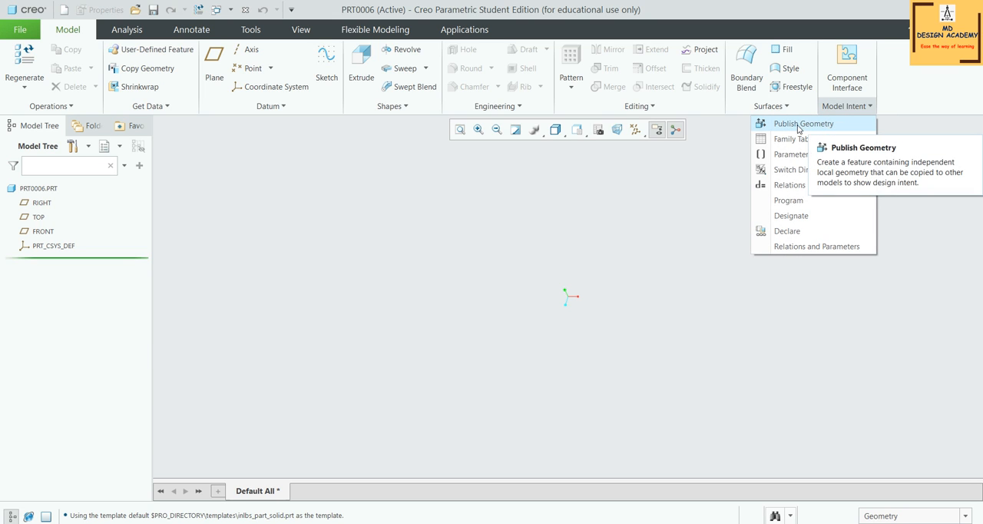
click(249, 33)
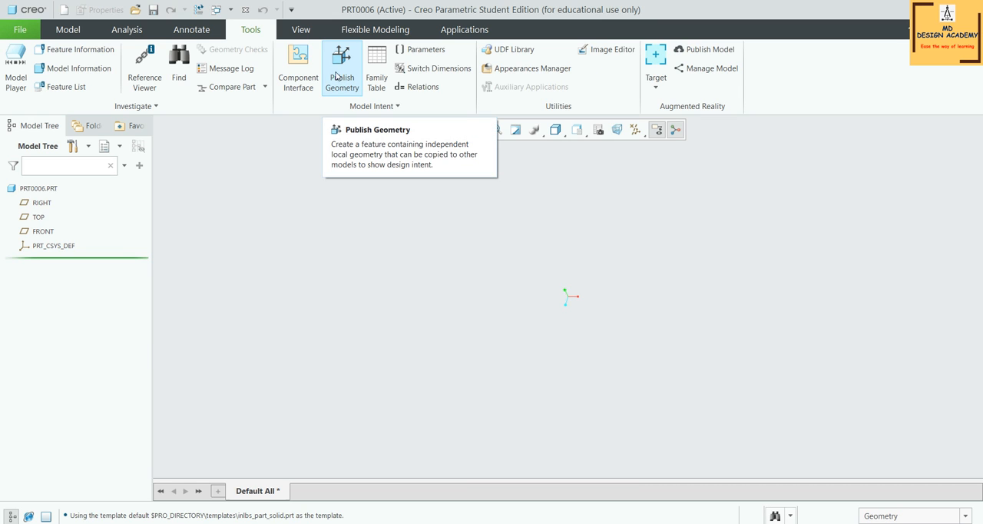
click(67, 29)
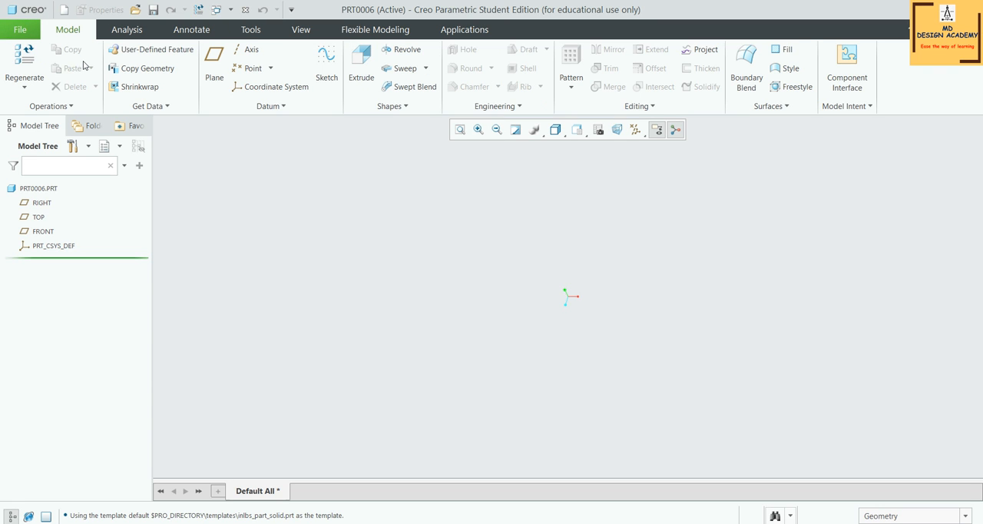
Open prt0005.prt from the Desktop folder and maximize its window
click(15, 29)
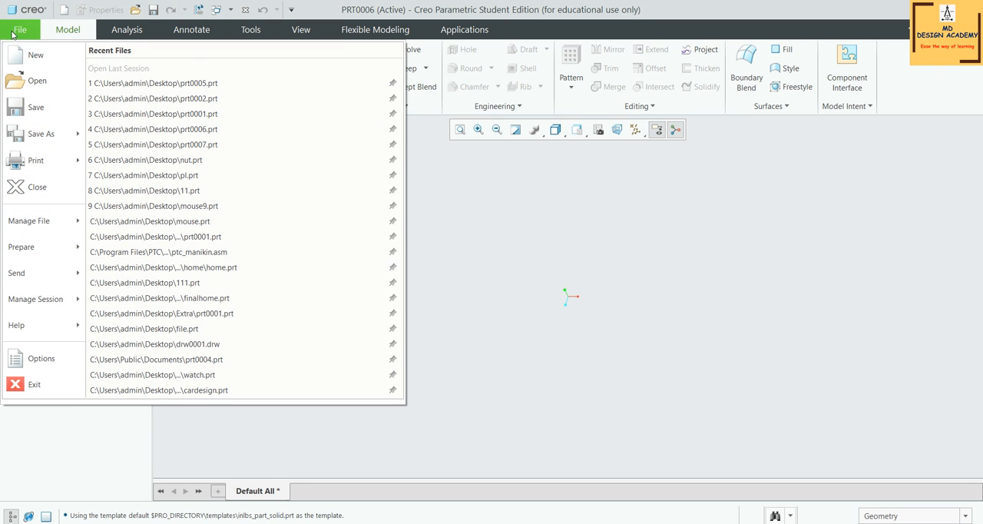
click(36, 80)
click(344, 234)
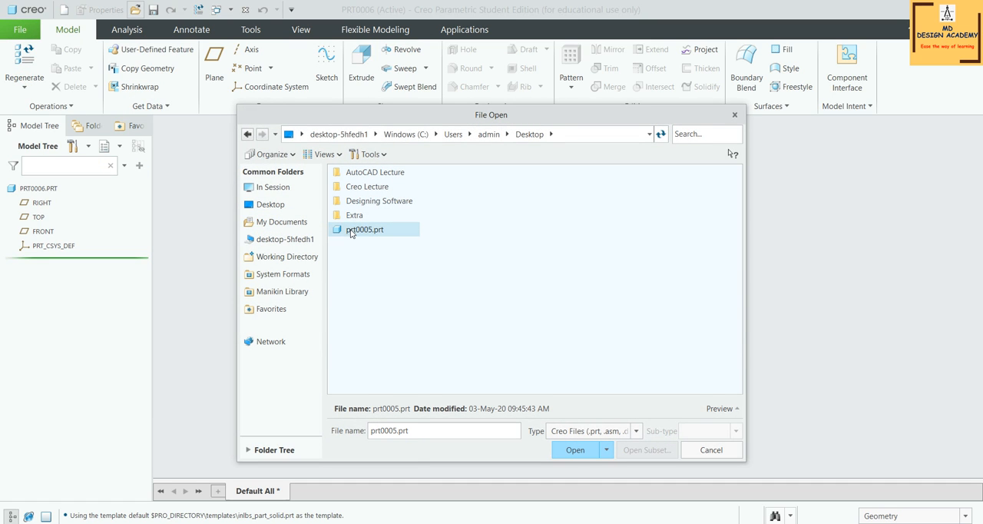
click(569, 451)
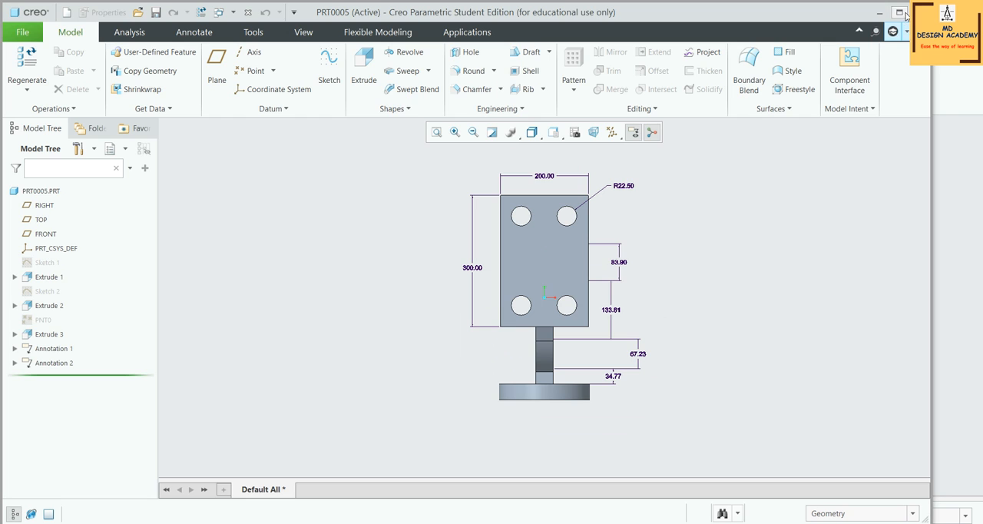
click(899, 13)
Inspect the bracket and identify the geometry belonging to Sketch 1, Extrude 1 and Sketch 2
scroll(607, 295, down, 2)
scroll(463, 294, up, 2)
mouse_move(575, 266)
middle_down()
mouse_move(525, 274)
mouse_move(541, 284)
middle_up()
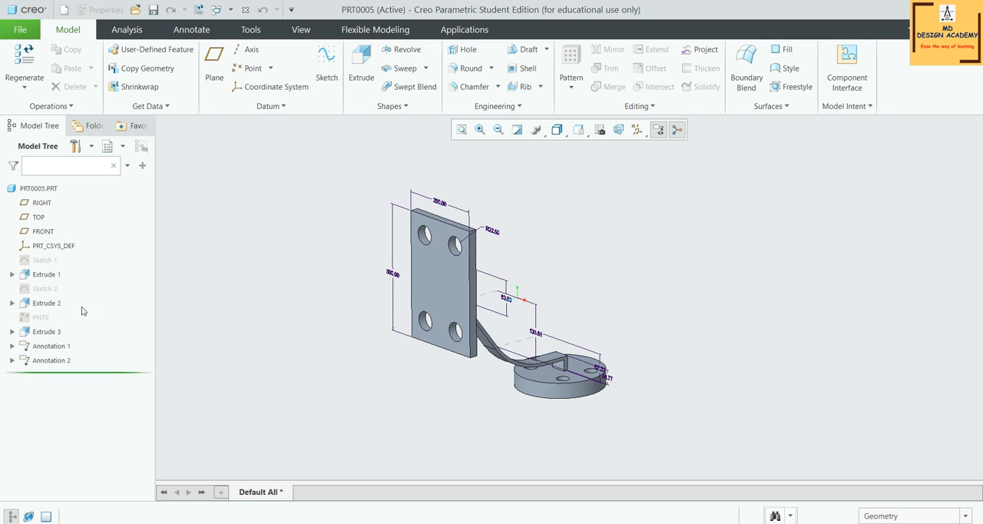
click(43, 259)
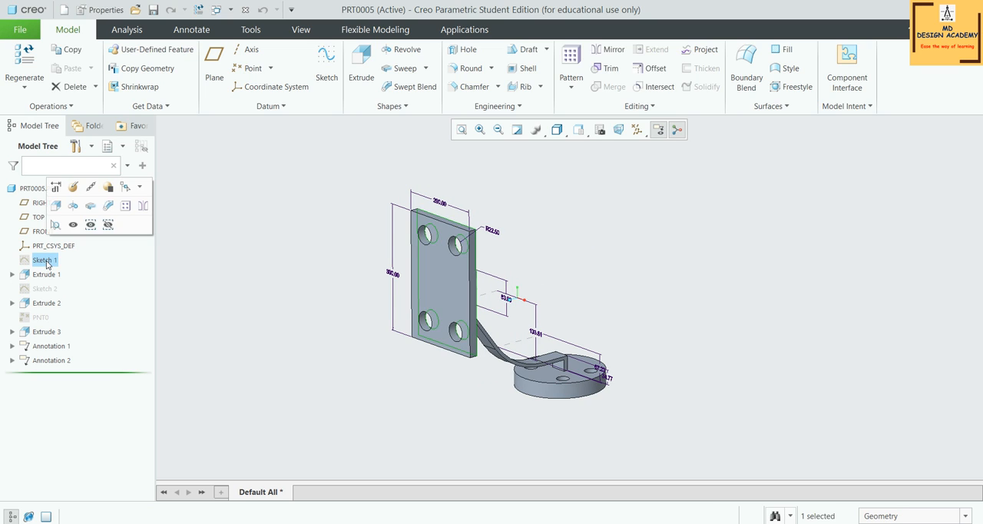
scroll(418, 261, up, 3)
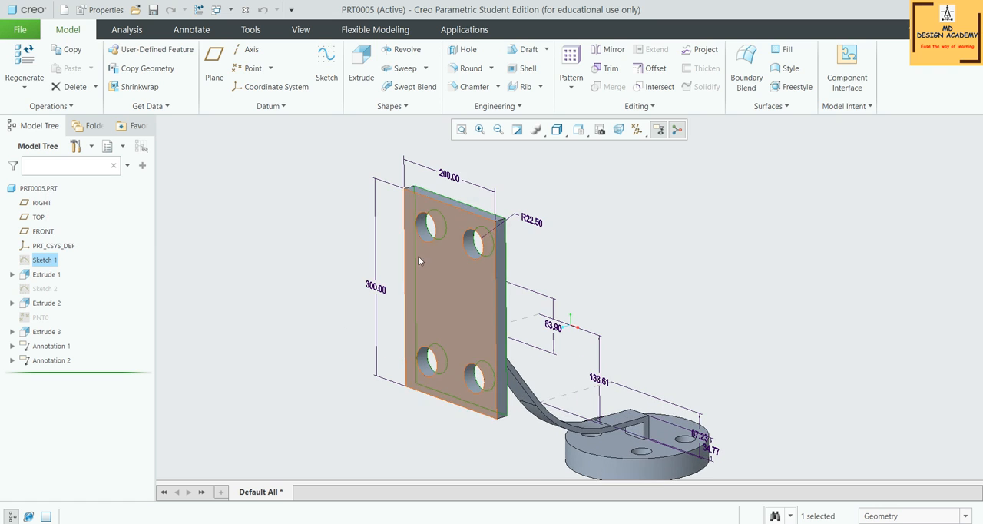
click(48, 274)
click(45, 288)
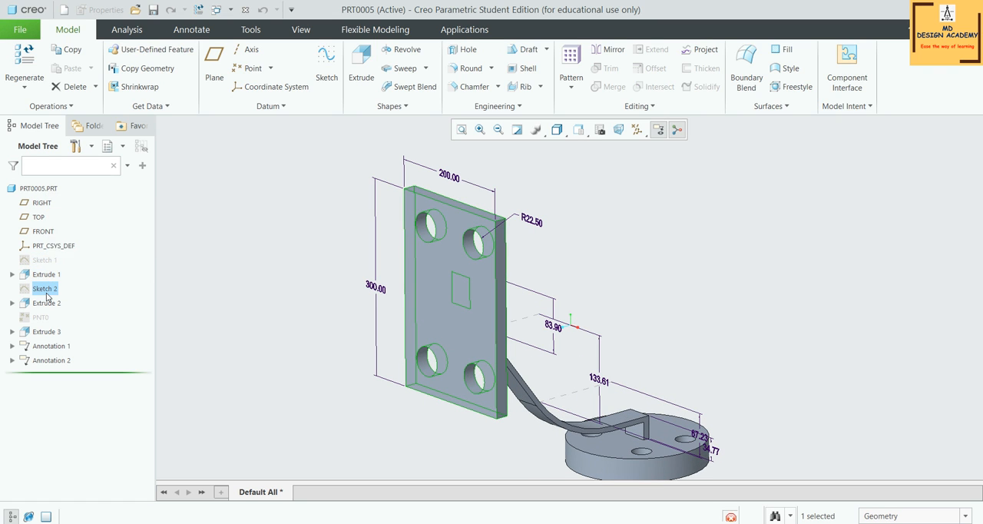
middle_drag(676, 309, 655, 314)
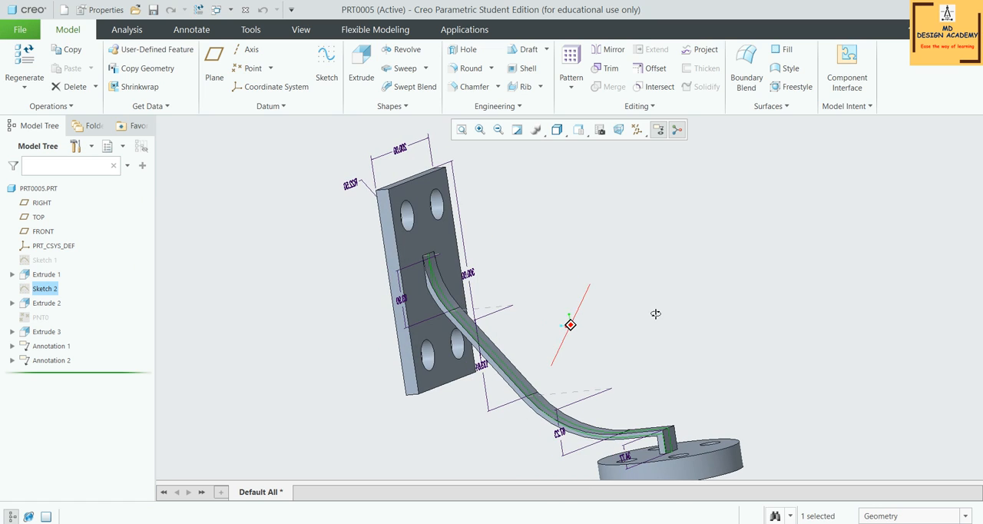
Inspect the geometry of Extrude 2, Extrude 3, Annotation 1 and Annotation 2, and return to the default orientation
click(56, 308)
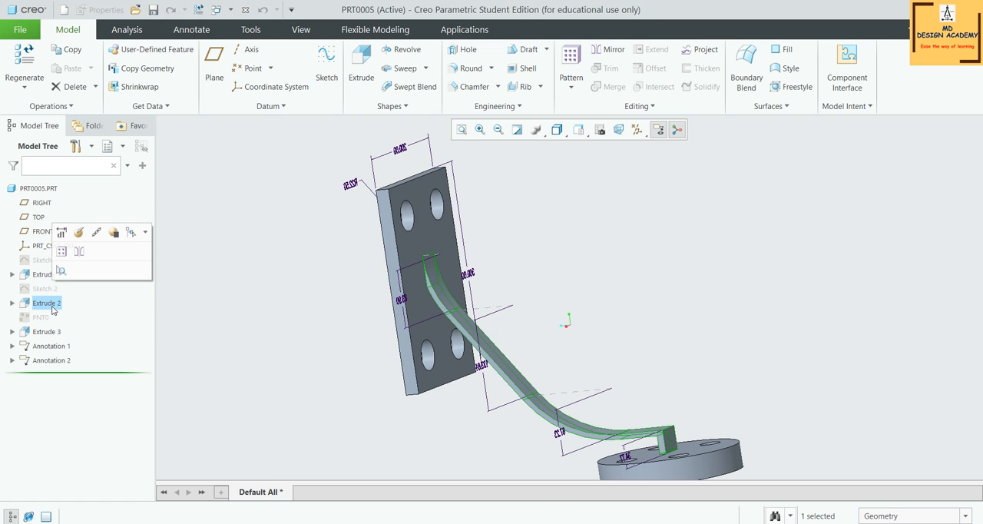
click(46, 333)
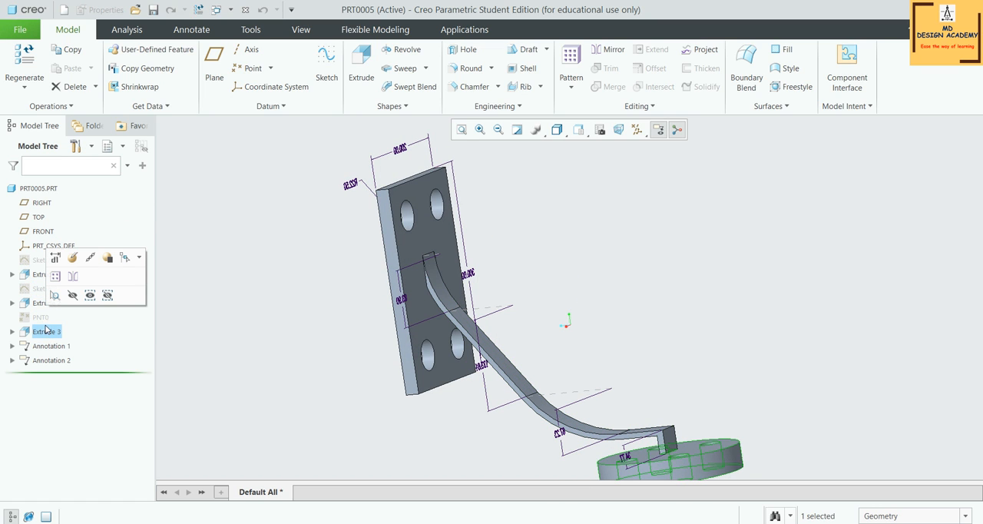
middle_drag(661, 325, 688, 421)
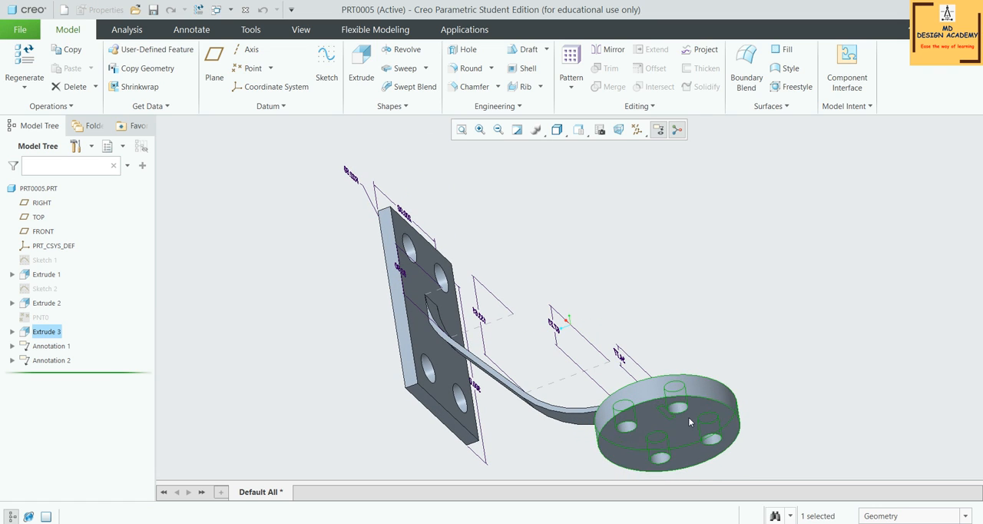
click(46, 347)
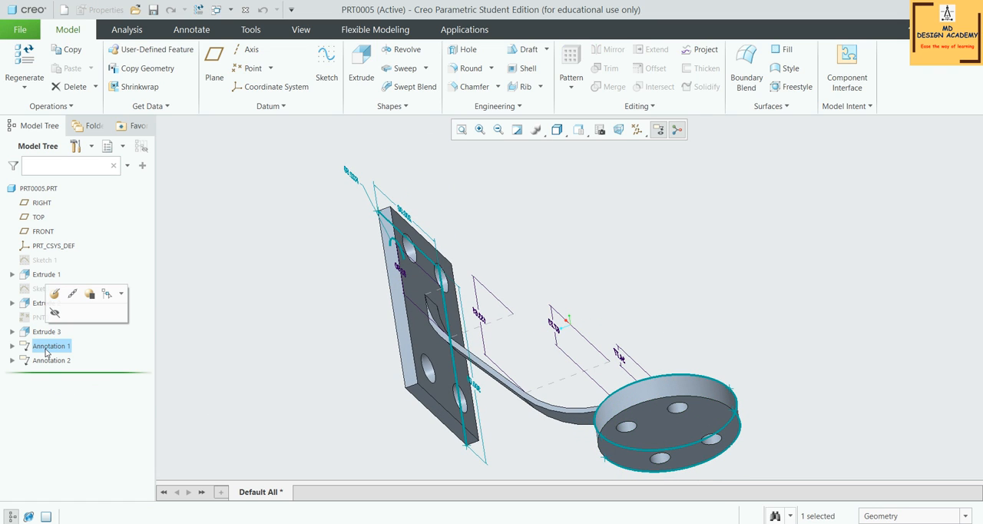
click(46, 361)
click(580, 278)
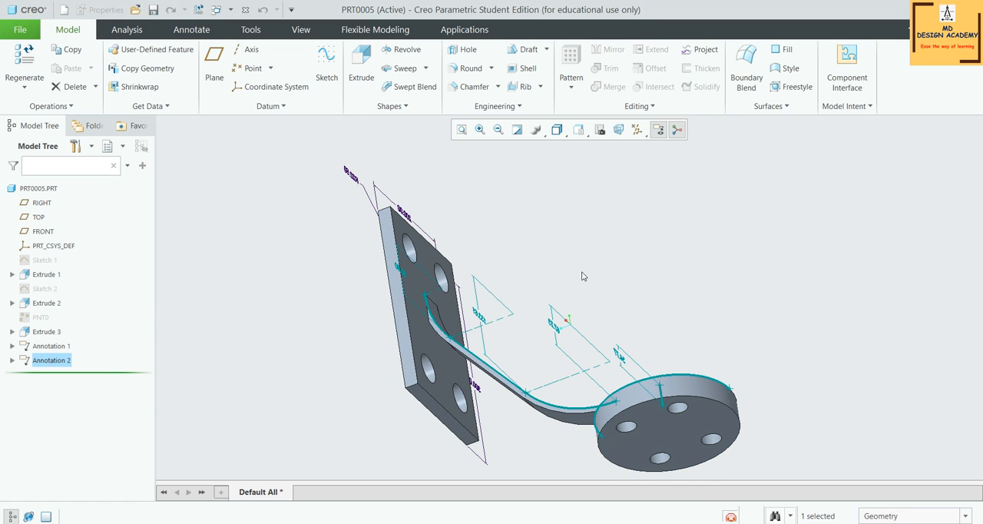
middle_drag(581, 278, 609, 280)
key(ctrl+d)
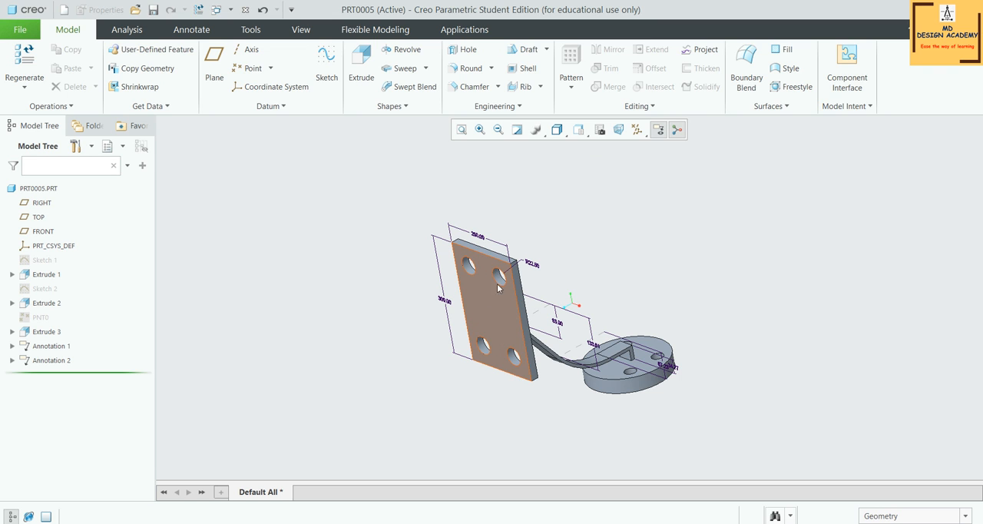
Examine the rectangular plate's front face and the underside of the round base as candidate surfaces
mouse_move(484, 290)
middle_down()
mouse_move(469, 238)
mouse_move(450, 241)
mouse_move(466, 268)
middle_up()
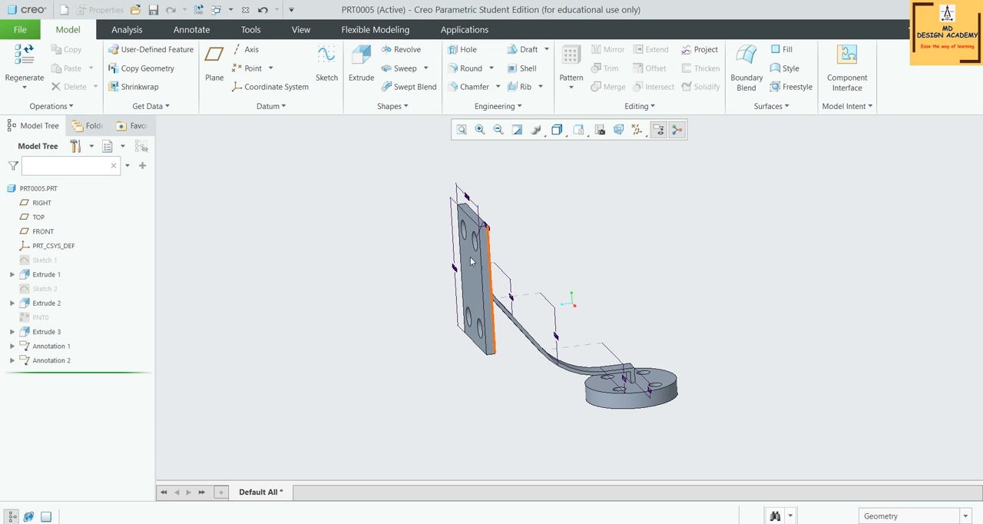
middle_drag(529, 250, 587, 261)
scroll(515, 278, down, 3)
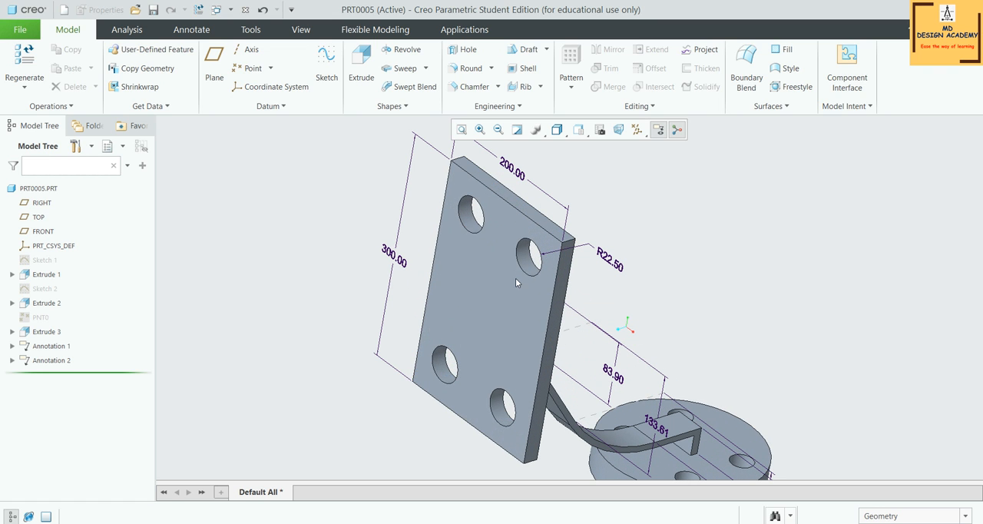
click(477, 292)
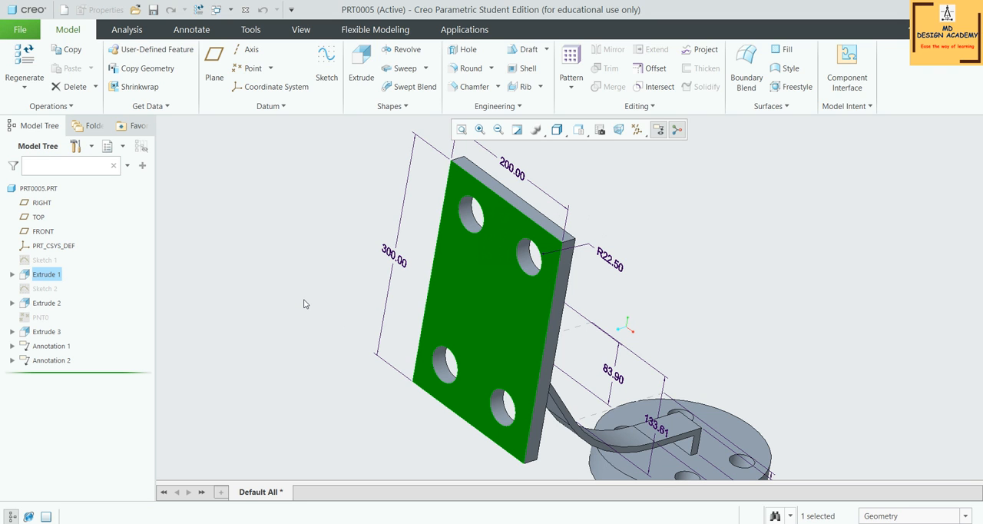
middle_drag(884, 351, 609, 278)
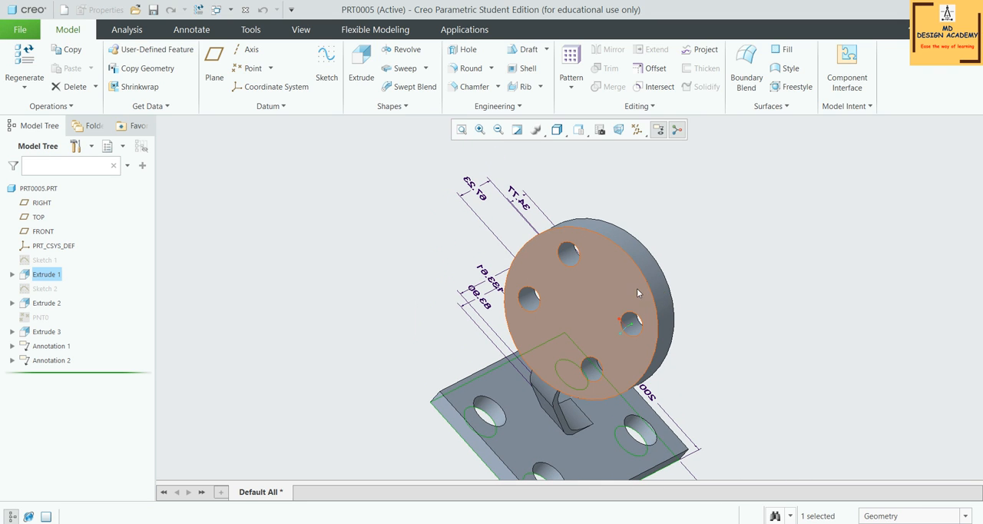
middle_drag(702, 248, 755, 281)
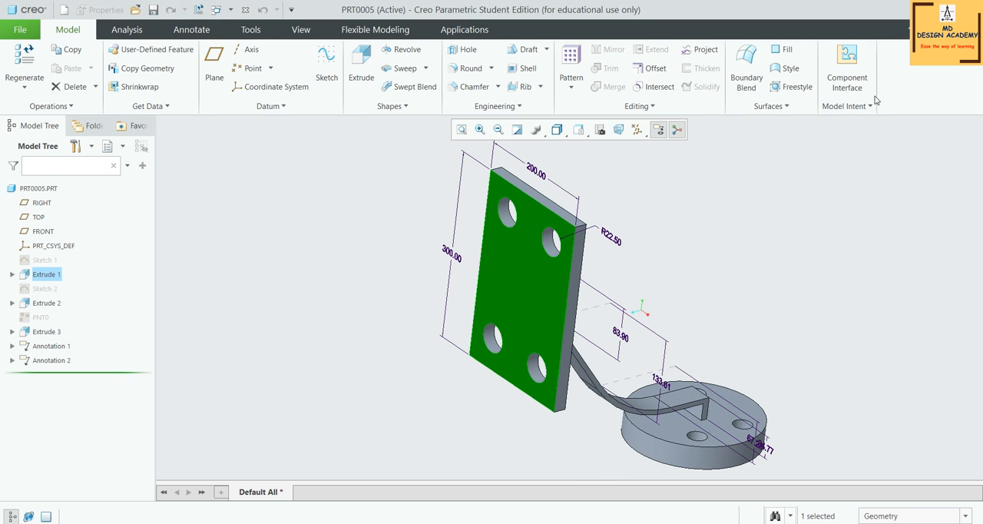
Start a Publish Geometry feature and add the rectangular plate's front face to its surface sets
click(844, 106)
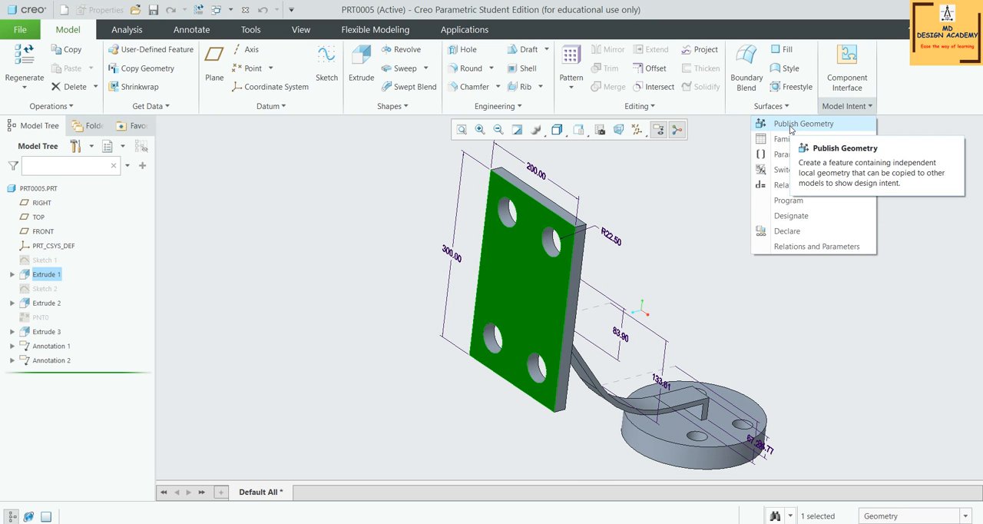
scroll(430, 269, up, 2)
click(608, 243)
scroll(682, 231, down, 2)
click(851, 107)
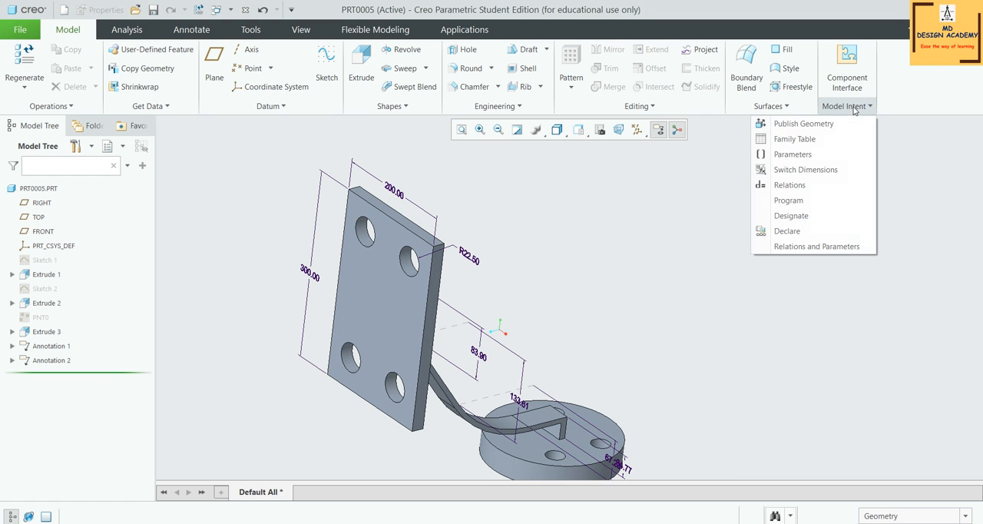
click(816, 126)
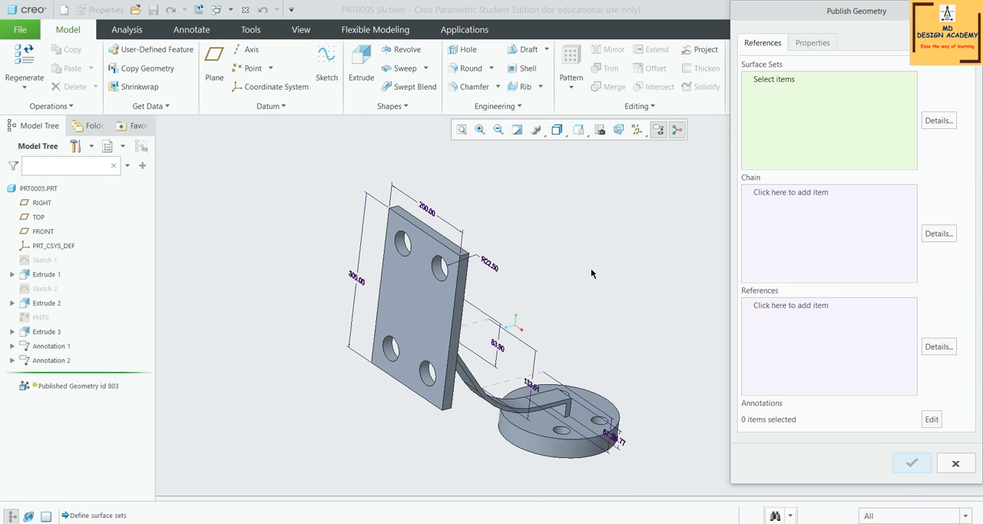
middle_drag(593, 268, 578, 272)
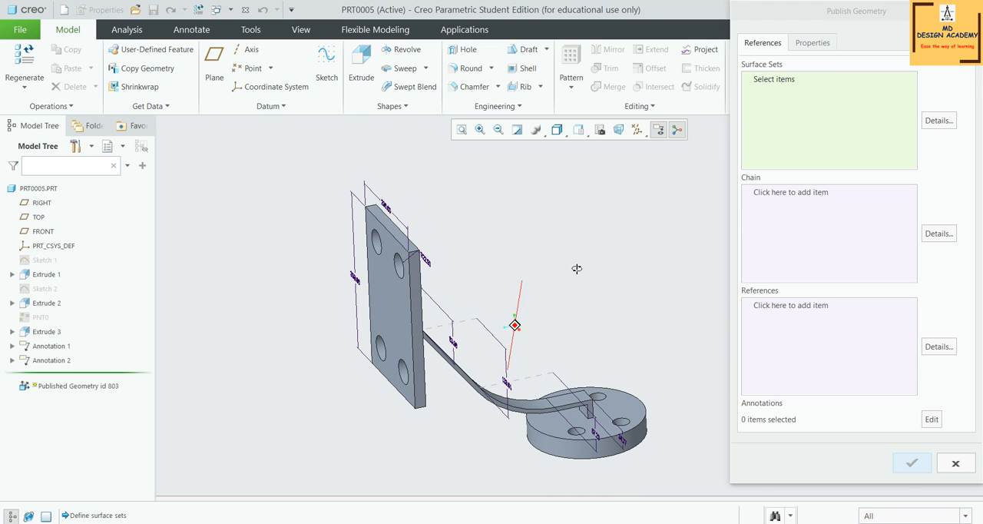
click(784, 84)
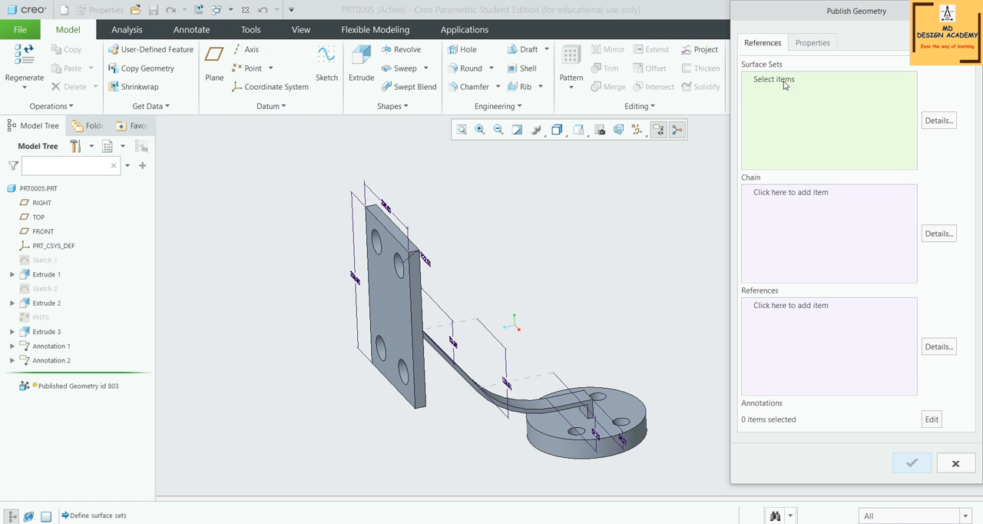
middle_drag(543, 259, 492, 296)
click(456, 296)
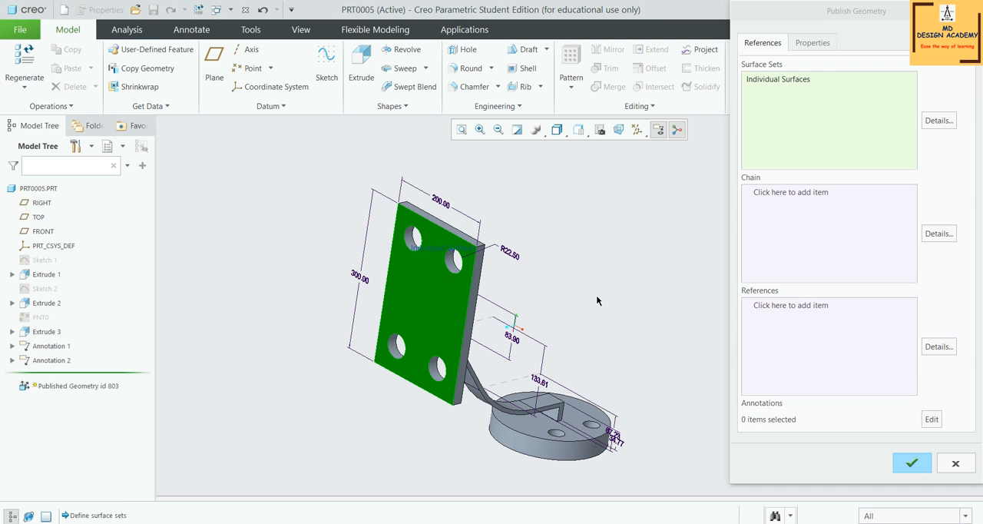
Add the bottom face of the round base to the published surface set
middle_drag(593, 323, 598, 241)
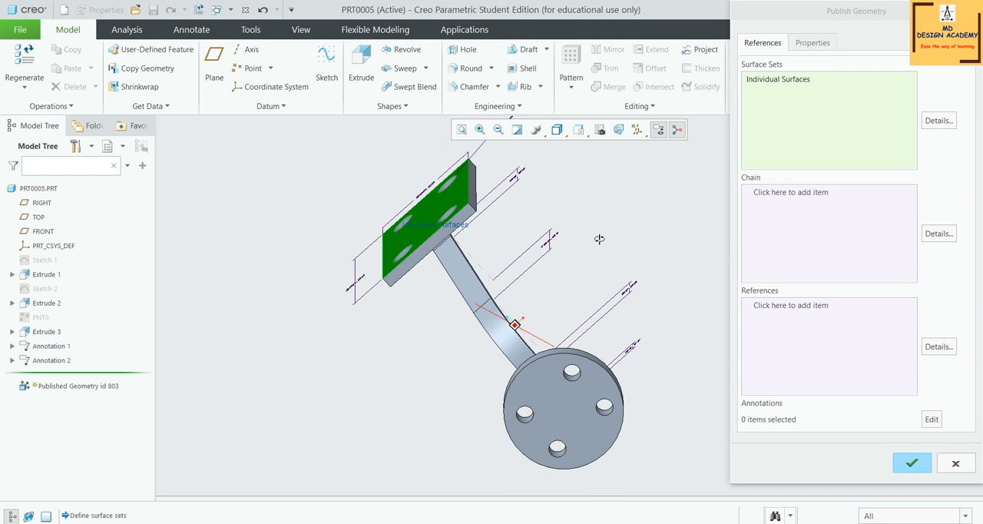
click(583, 392)
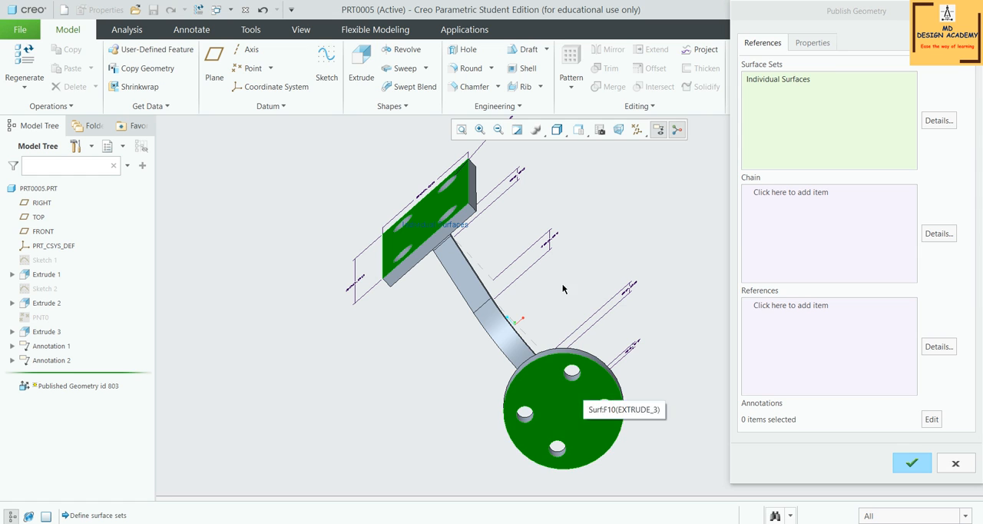
mouse_move(578, 269)
middle_down()
mouse_move(553, 325)
mouse_move(583, 312)
mouse_move(562, 269)
mouse_move(583, 261)
middle_up()
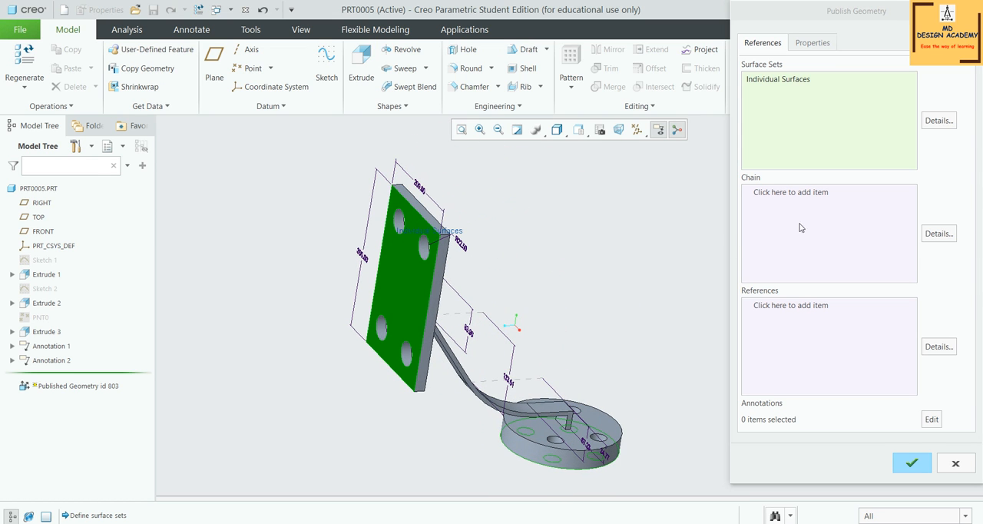
Open the details of the published surface sets and add a new set alongside the individual surfaces
click(938, 121)
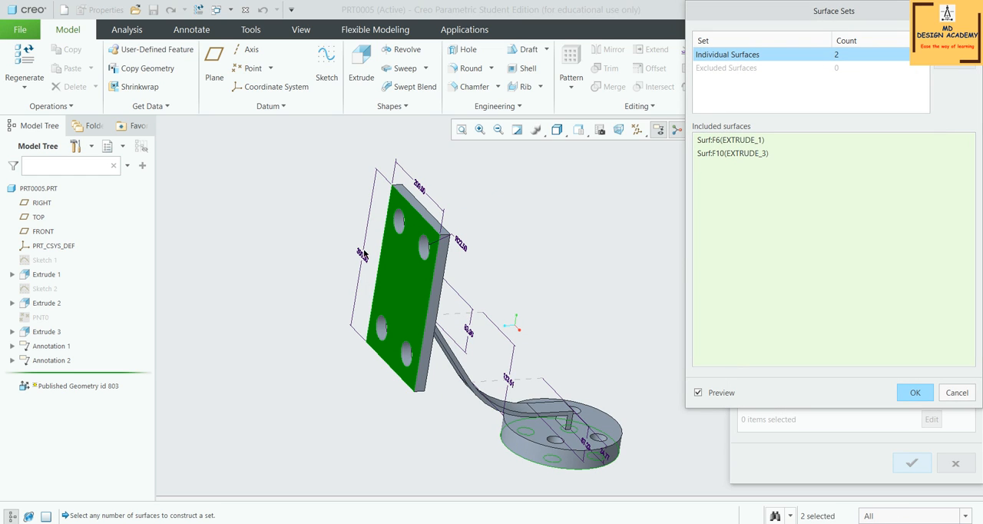
scroll(364, 253, up, 3)
middle_drag(461, 301, 438, 306)
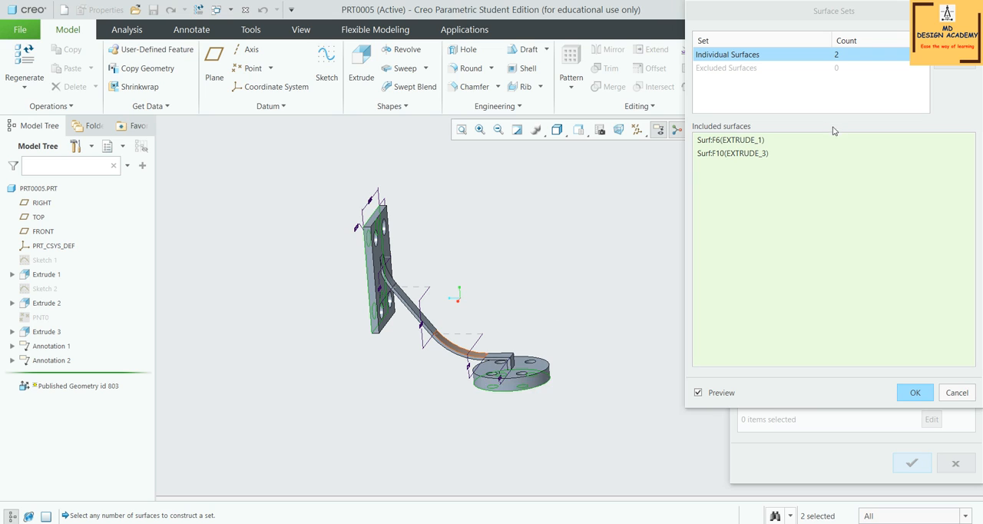
click(948, 50)
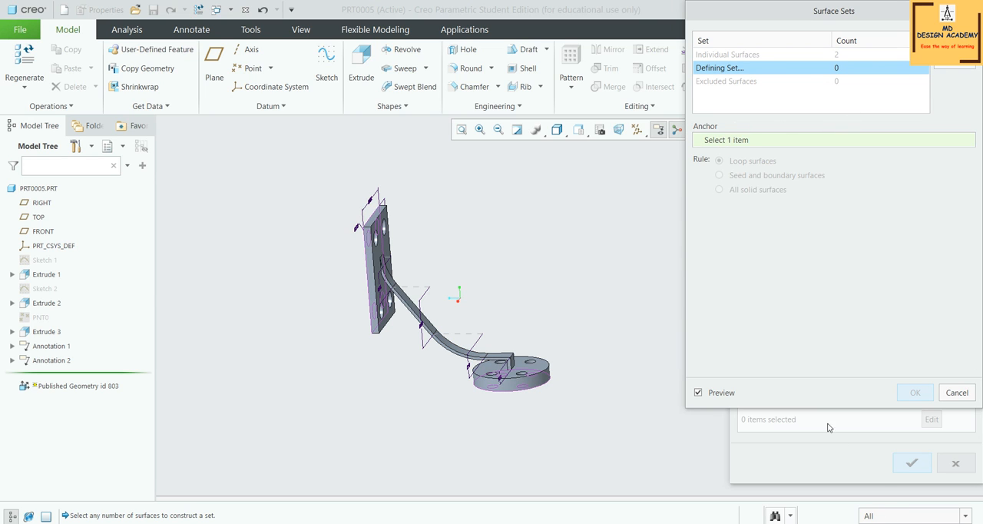
Try the Part and Quilt selection filters for picking the new set's anchor on the curved arm
click(889, 520)
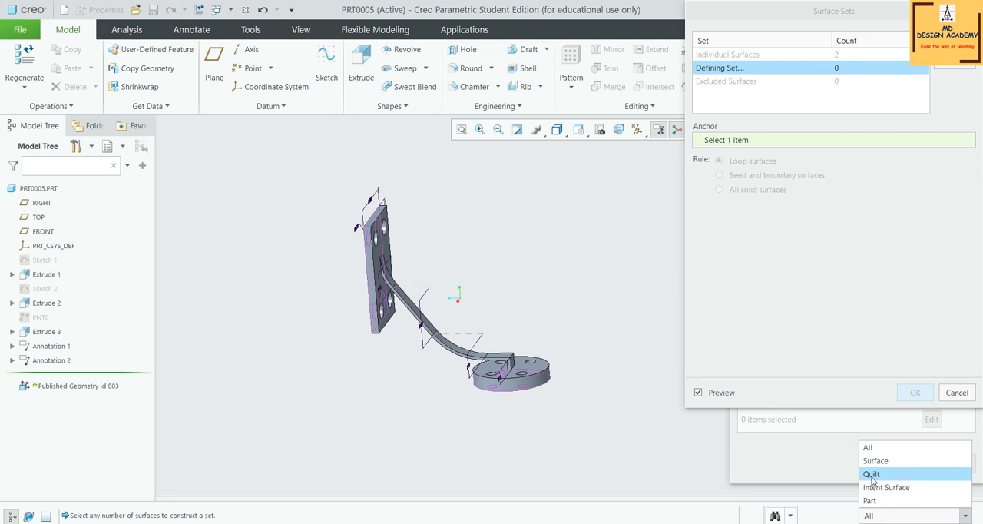
click(878, 502)
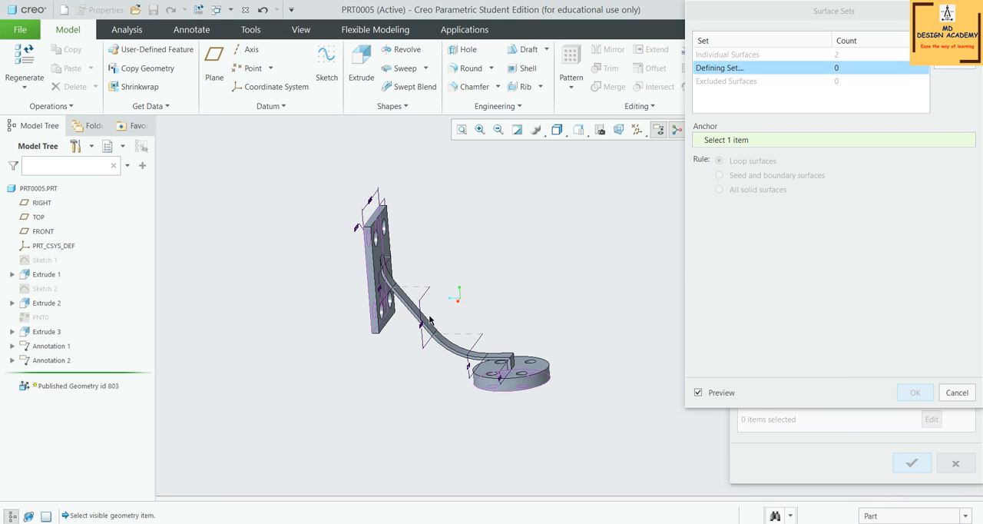
click(879, 516)
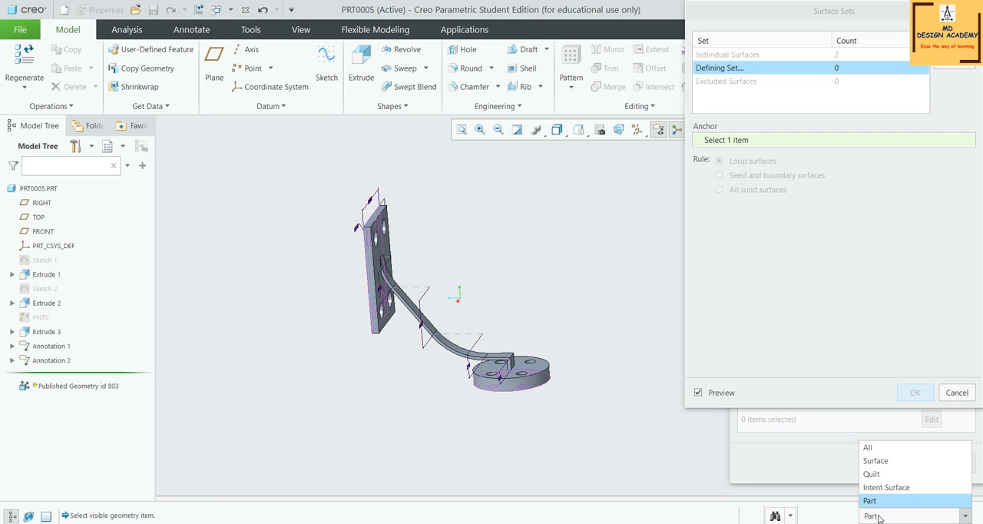
click(872, 474)
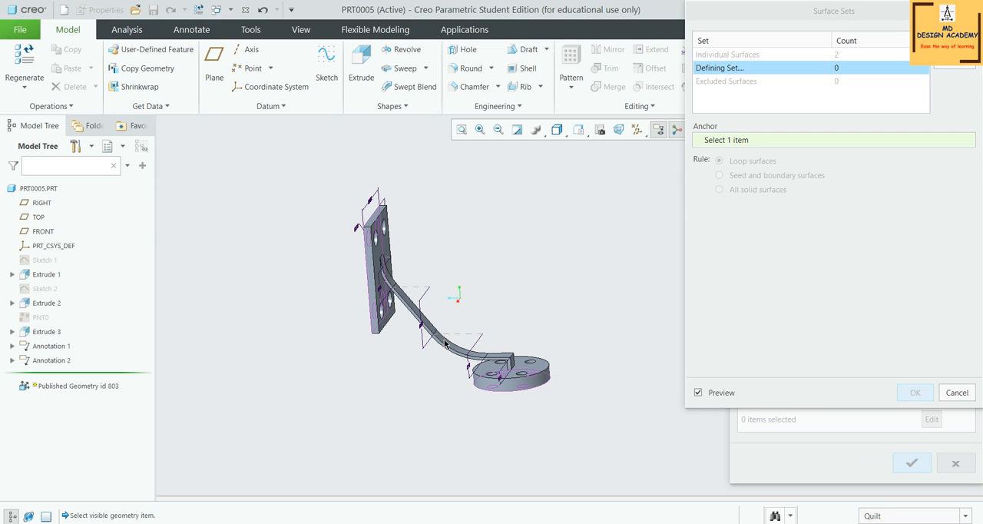
Restrict selection to Intent Surface and pick the curved arm's lengthwise surfaces of Extrude 2 as the new set's anchor
click(890, 516)
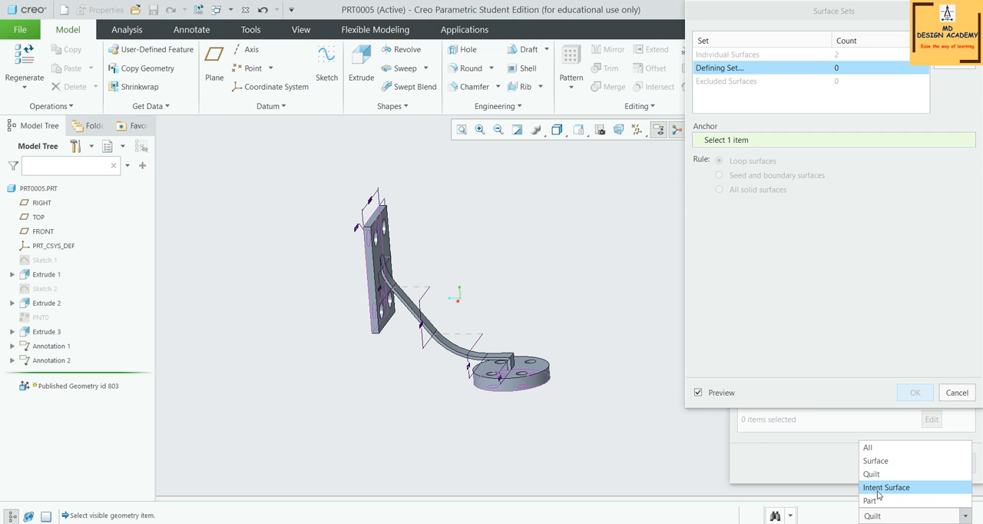
click(879, 491)
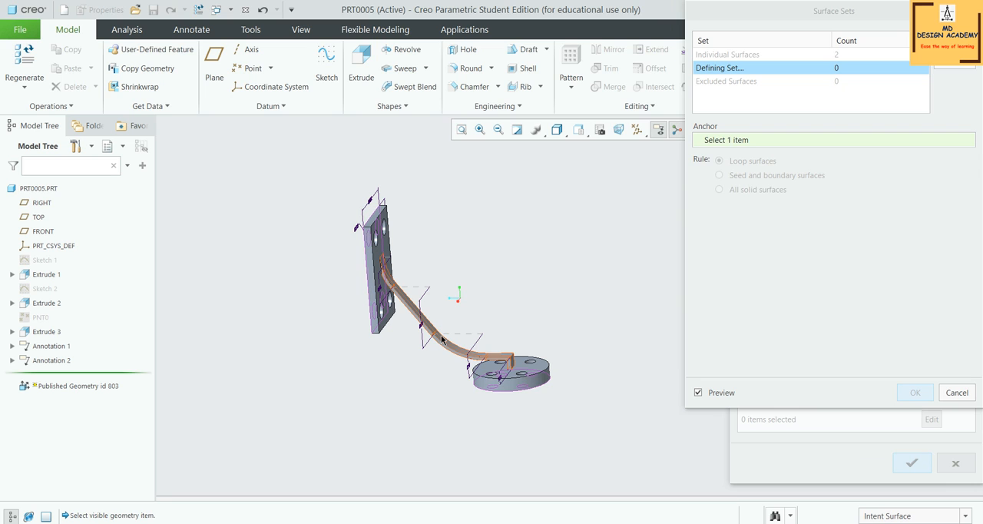
click(905, 516)
click(890, 486)
scroll(529, 335, down, 3)
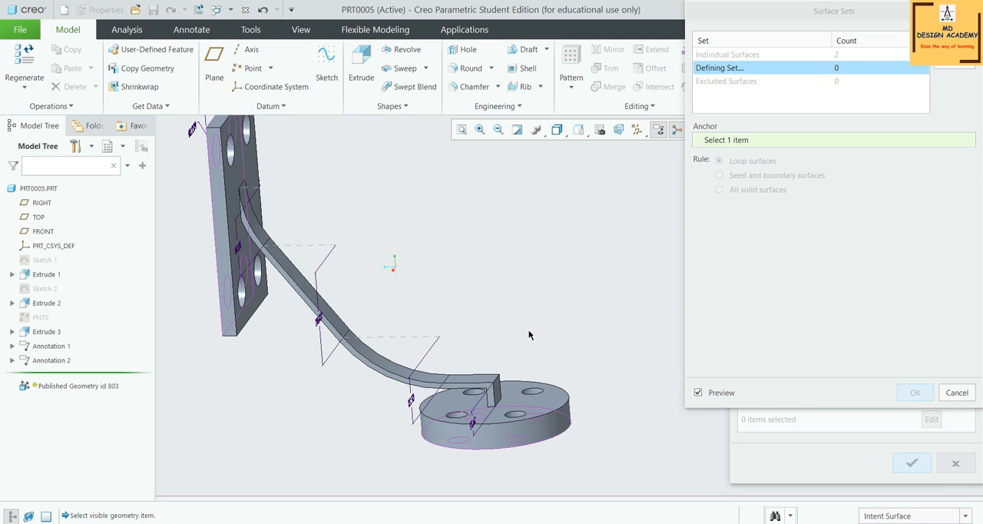
click(469, 375)
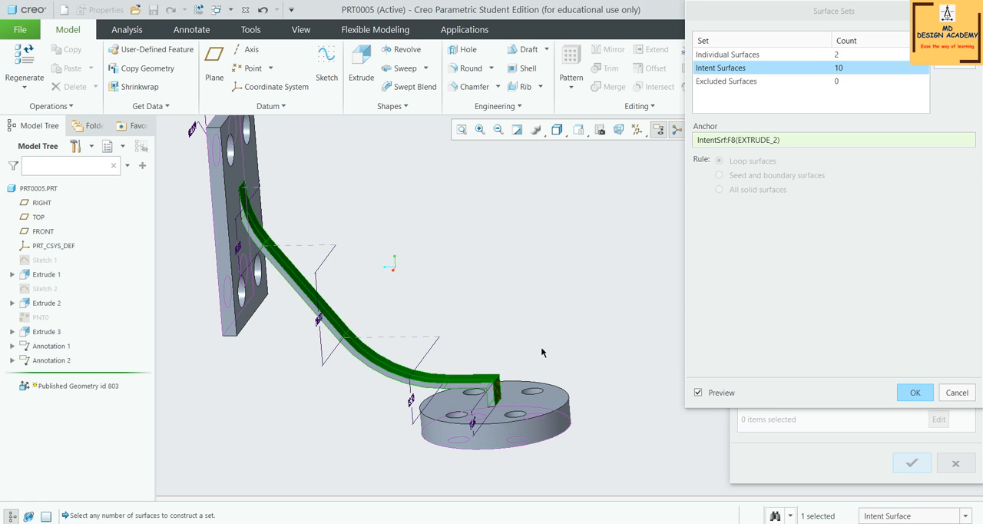
Try the curved arm's narrow side profile as the anchor of the intent surface set
middle_drag(541, 350, 426, 322)
scroll(534, 327, up, 5)
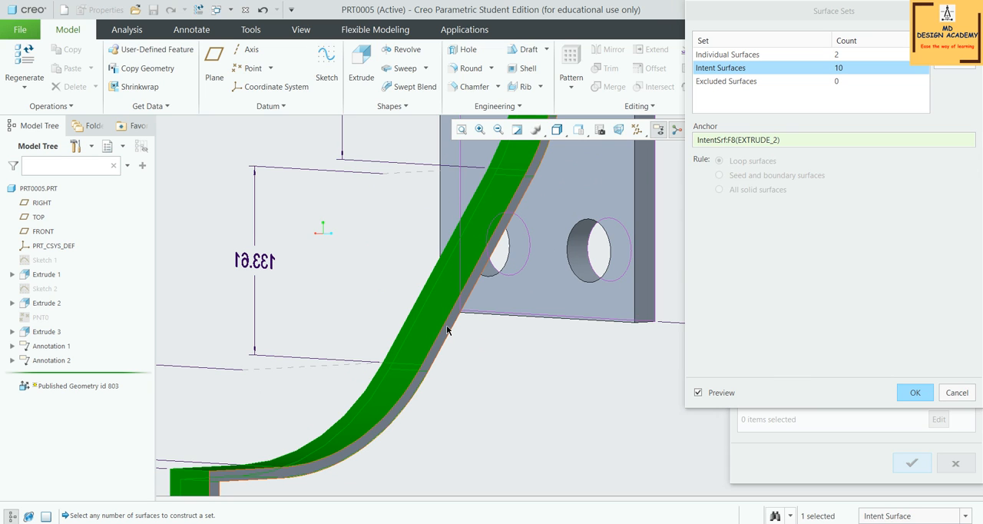
click(446, 331)
click(440, 320)
click(446, 334)
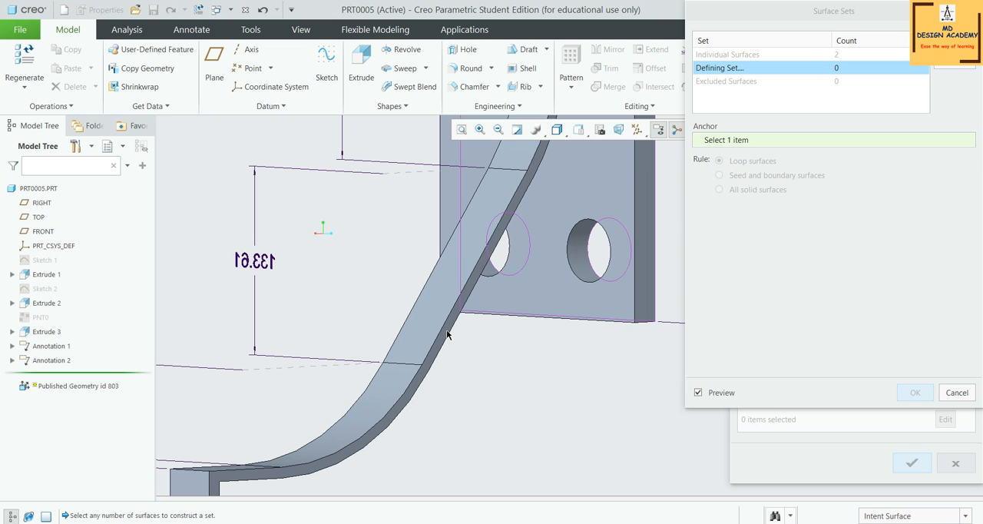
click(447, 334)
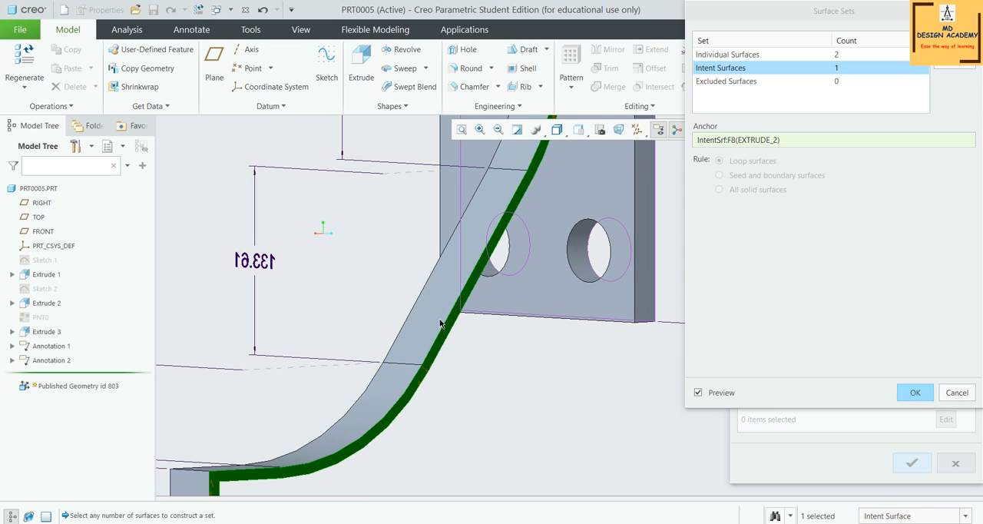
Reselect the arm's lengthwise intent surfaces from Extrude 2 as the set's anchor and accept the surface sets
scroll(434, 311, down, 5)
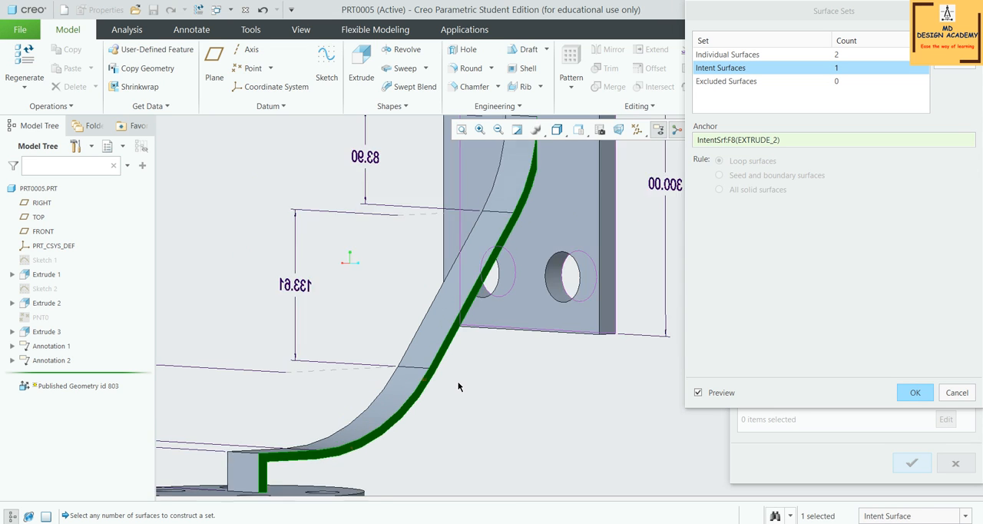
middle_drag(434, 311, 476, 408)
scroll(376, 385, down, 3)
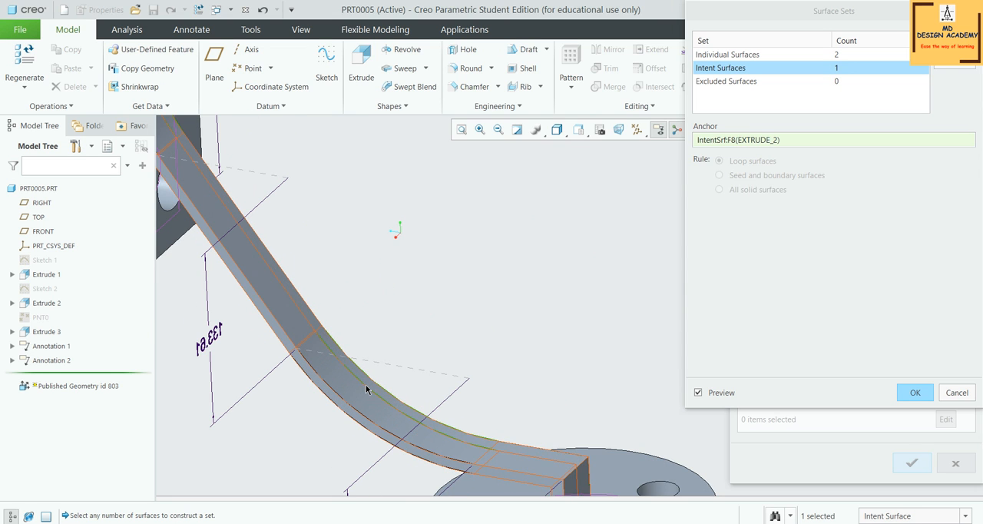
click(365, 385)
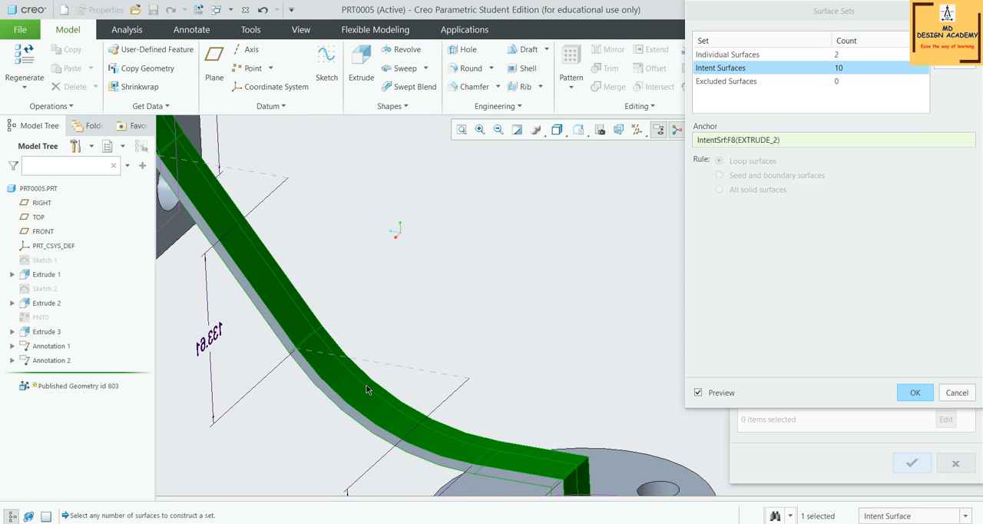
scroll(399, 384, up, 3)
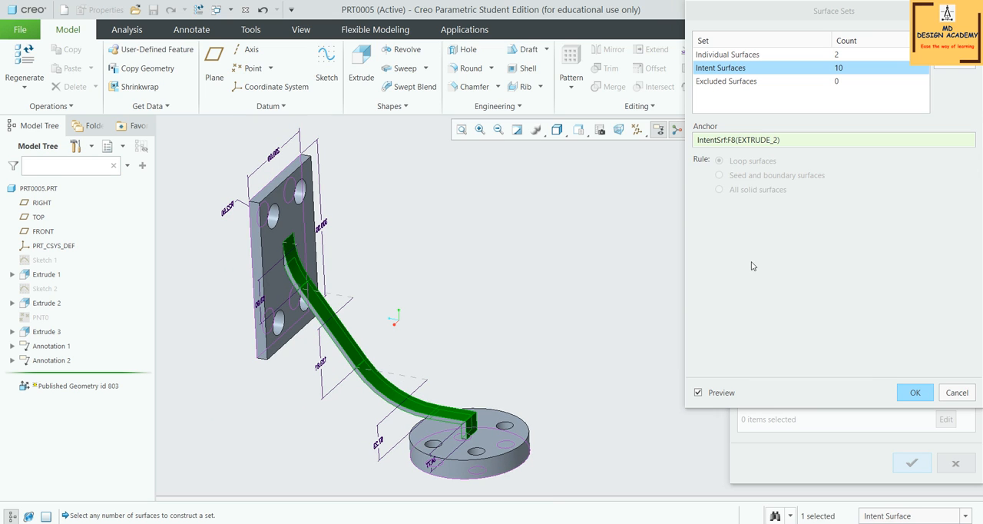
click(915, 393)
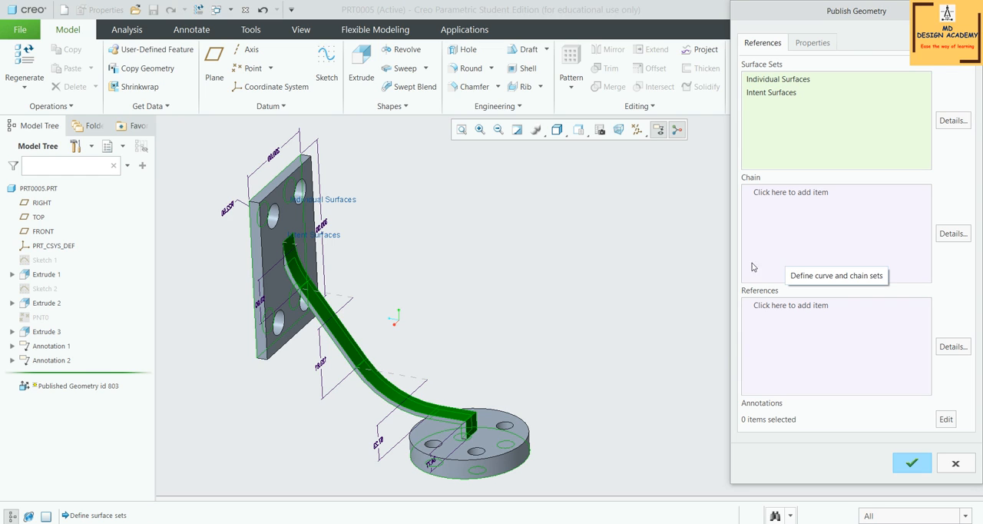
Add both edge halves of each of the plate's two upper holes to the published chains as One-by-One chains
click(823, 196)
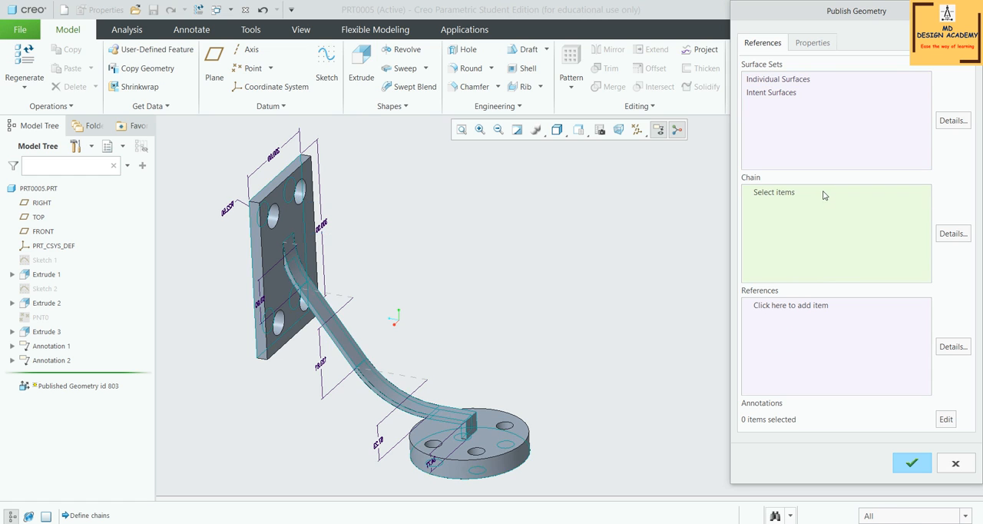
scroll(571, 315, up, 3)
middle_drag(619, 289, 648, 311)
scroll(450, 265, up, 5)
click(427, 256)
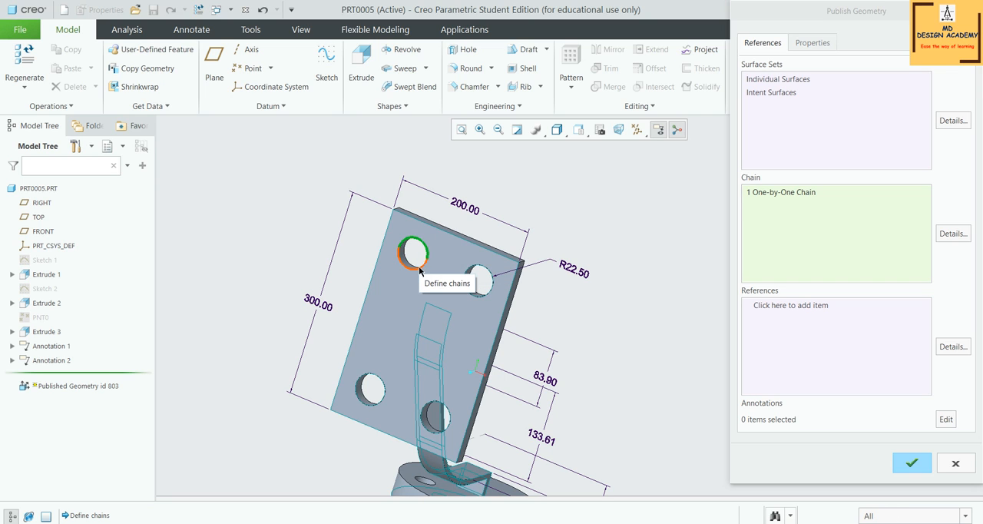
ctrl+click(420, 266)
ctrl+click(465, 281)
ctrl+click(466, 282)
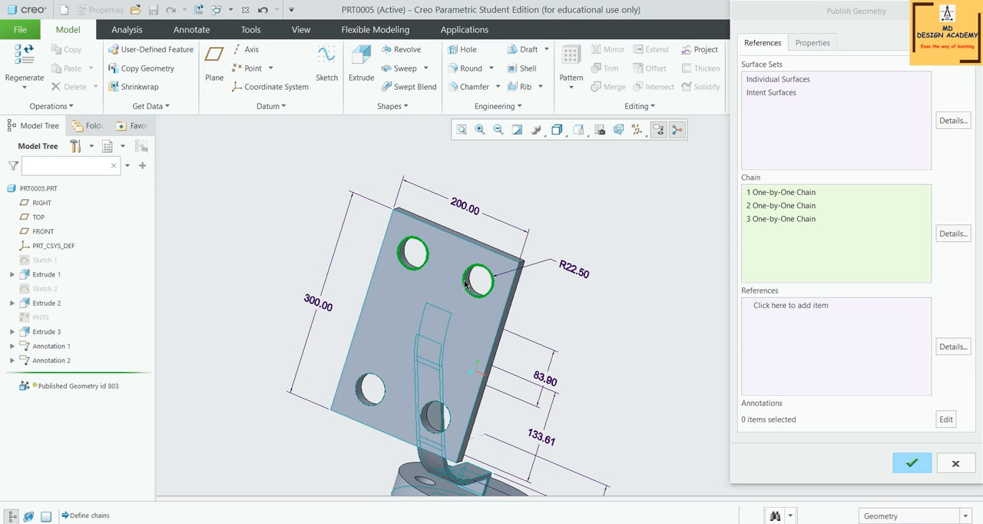
Add the edge halves of the plate's two lower holes to the published chains
ctrl+click(450, 424)
ctrl+click(427, 427)
ctrl+click(358, 389)
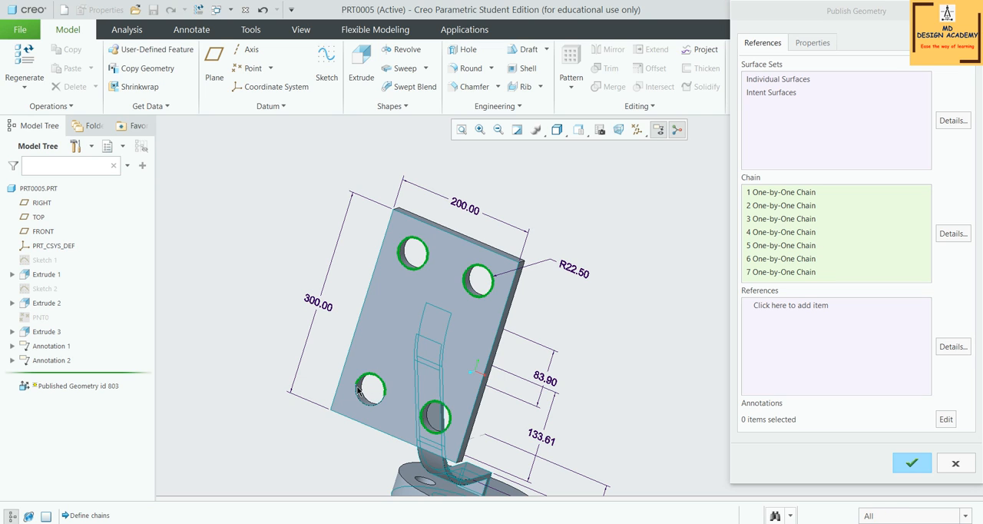
ctrl+click(357, 393)
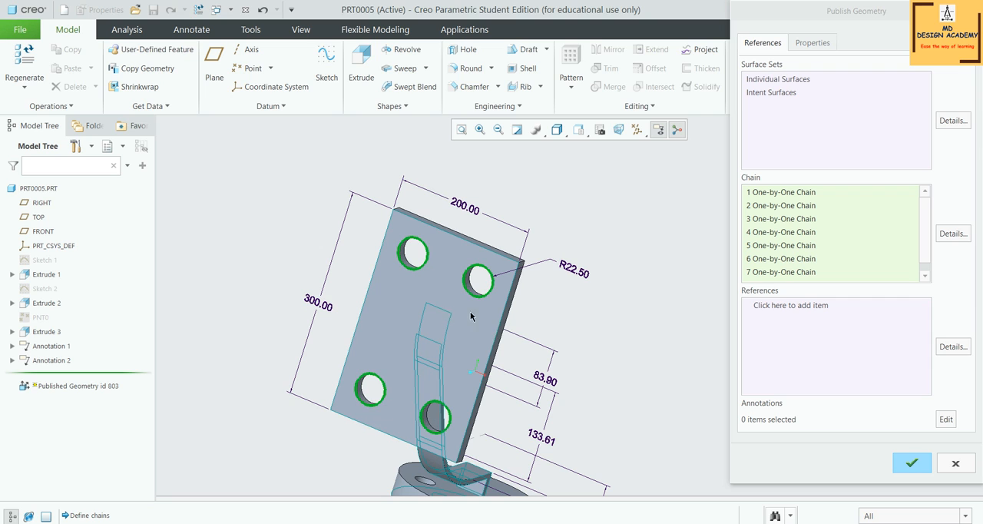
Display all datum axes, points, coordinate systems and planes for choosing the published datum references
click(801, 309)
scroll(471, 331, down, 2)
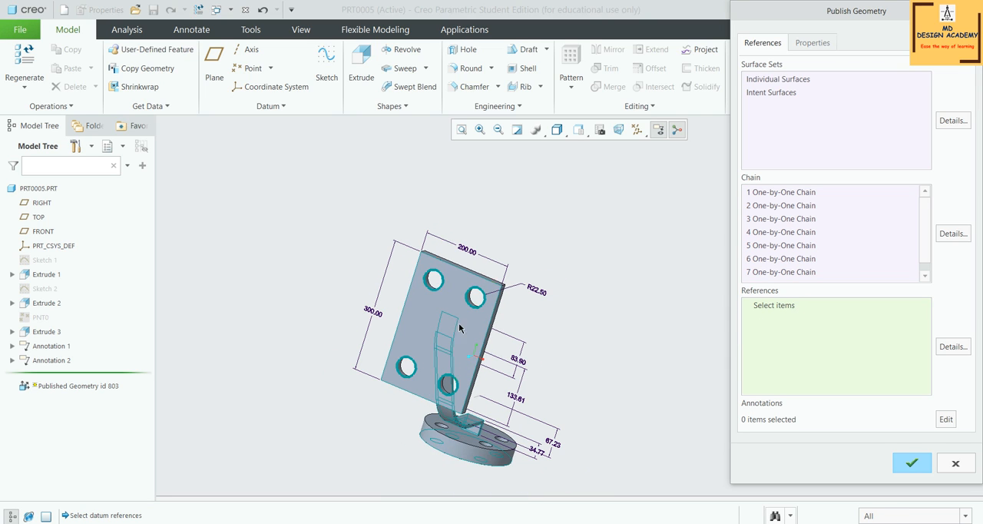
click(637, 129)
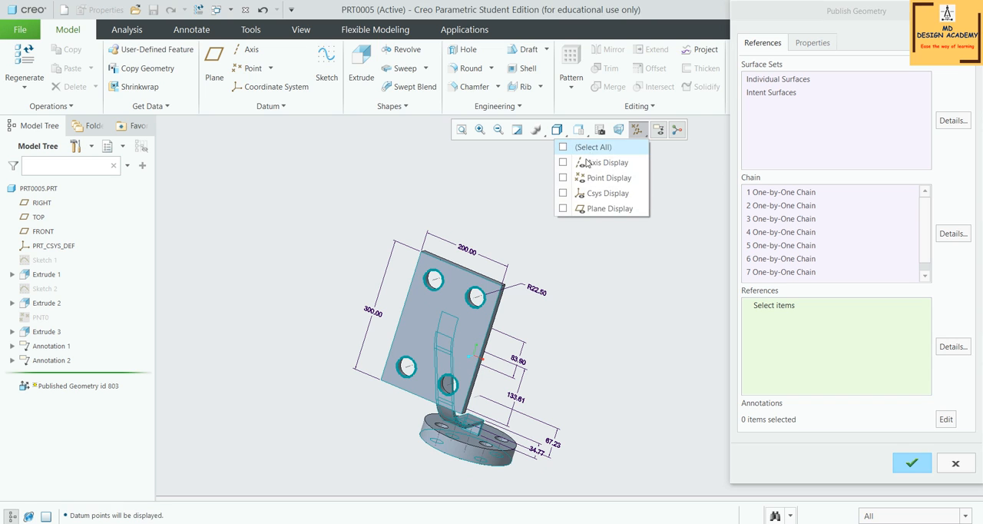
click(591, 146)
click(604, 314)
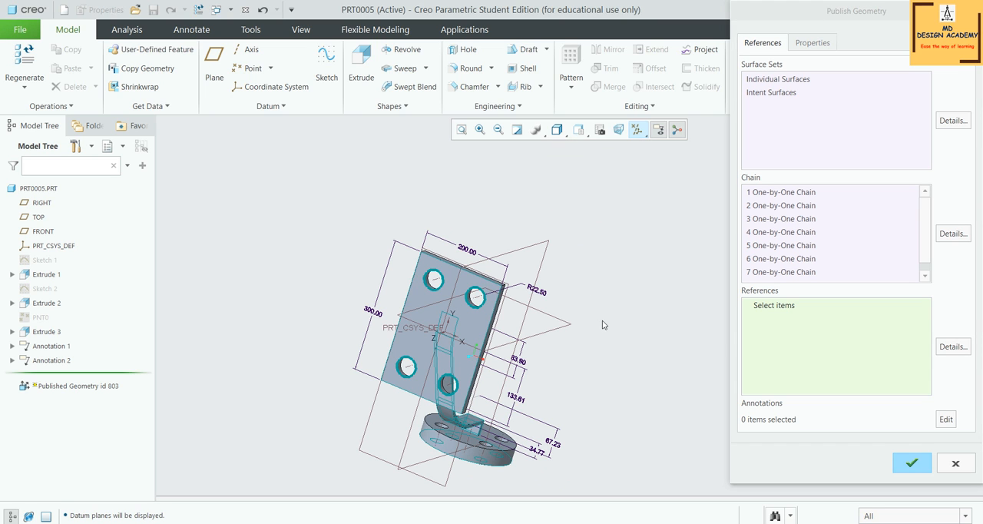
Complete the Publish Geometry feature and reopen its definition for editing
middle_click(571, 357)
middle_drag(570, 358, 590, 288)
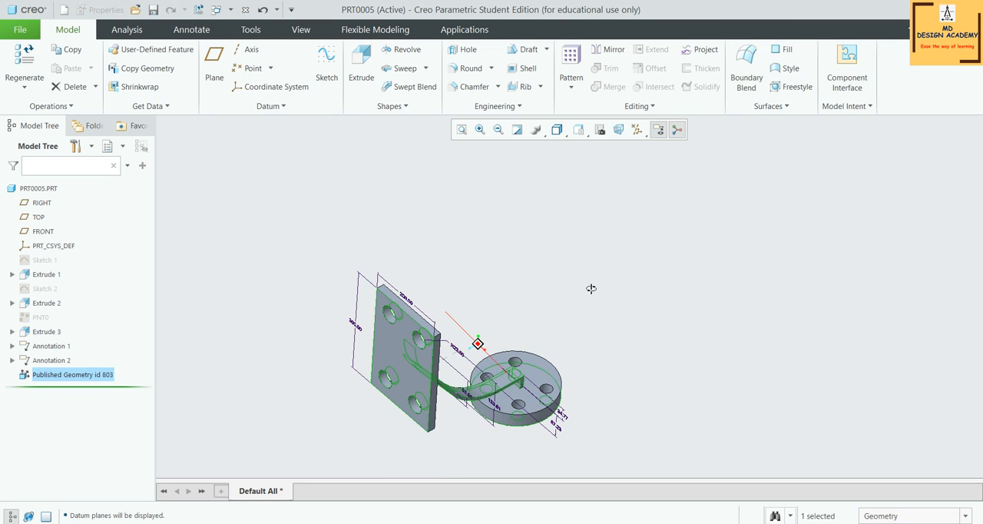
right_click(98, 373)
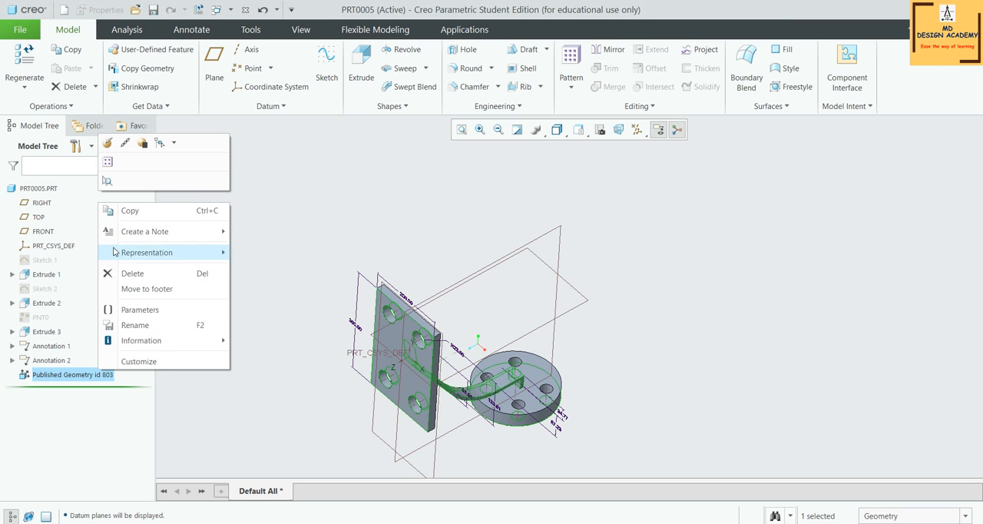
click(109, 143)
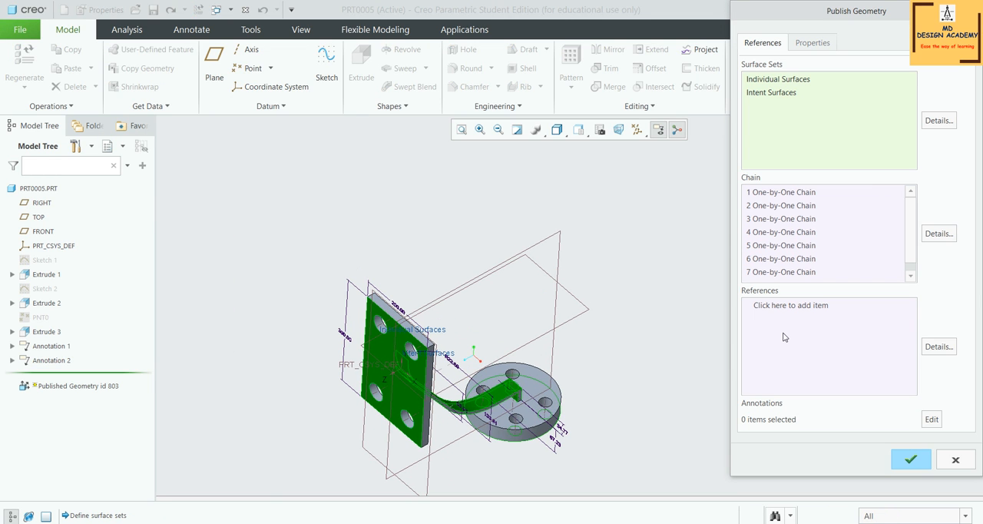
Add the FRONT datum plane and the axis of the plate's upper hole nearest the R22.50 dimension as published references
click(798, 304)
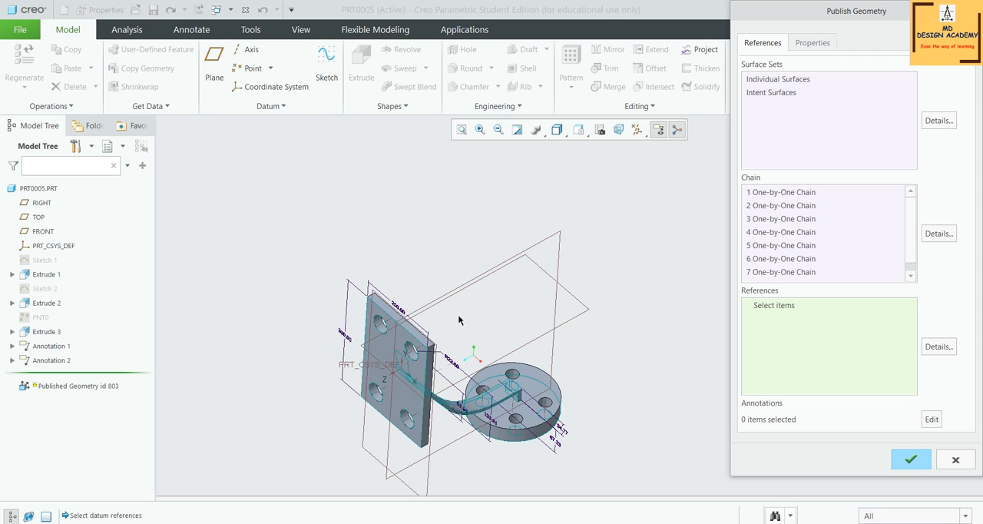
scroll(458, 313, up, 3)
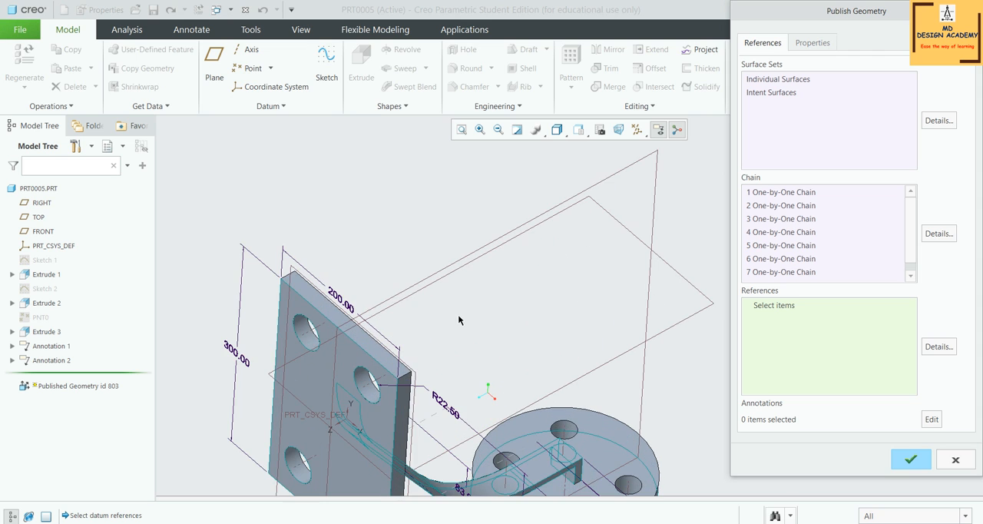
click(293, 273)
scroll(370, 241, down, 2)
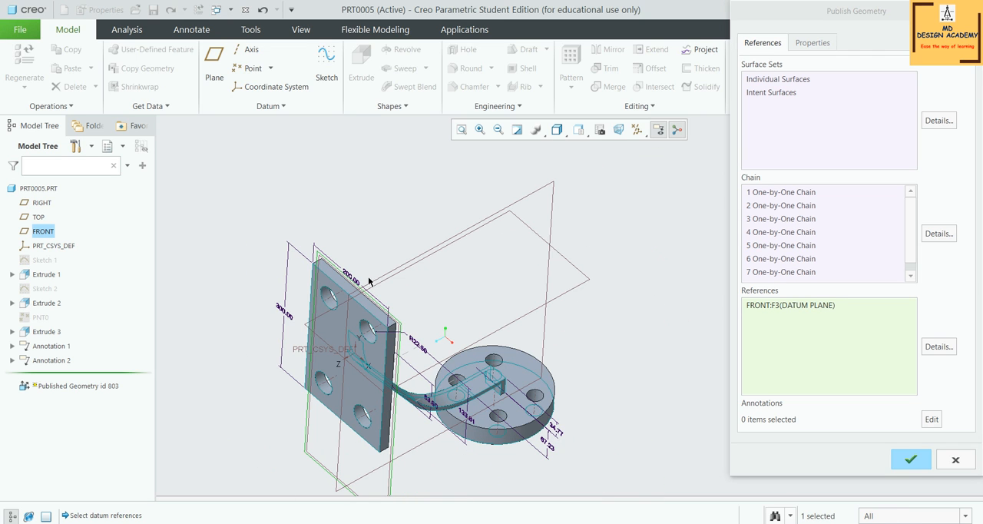
scroll(365, 329, up, 4)
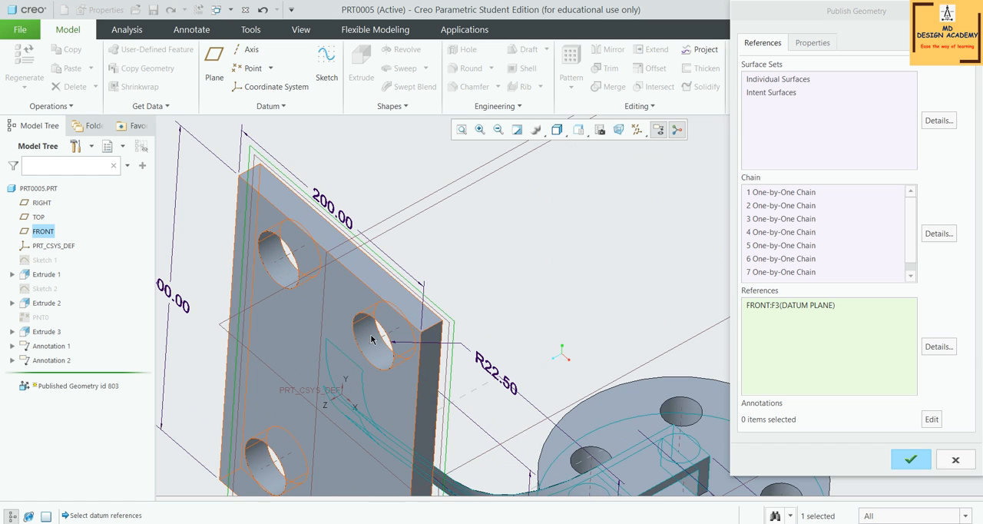
ctrl+click(373, 338)
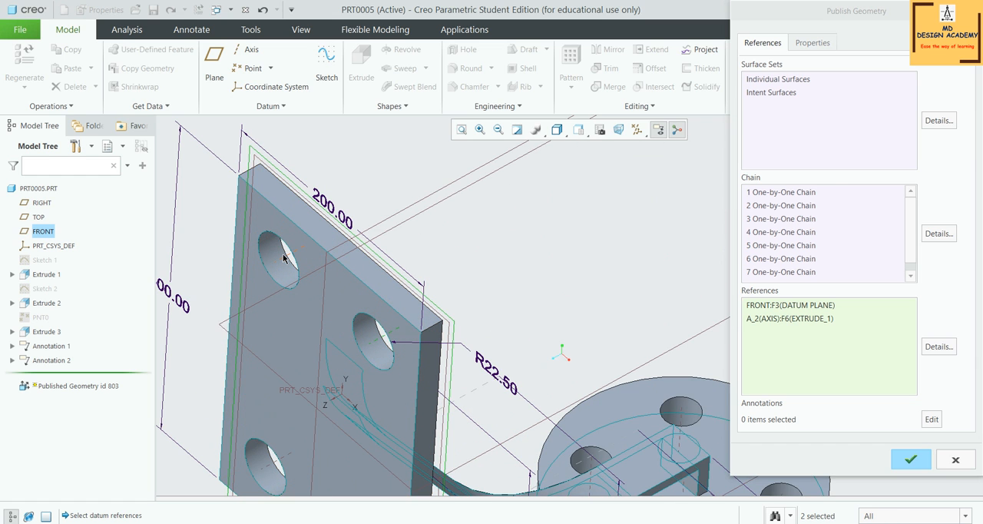
Add the axes of the plate's three remaining holes to the published references and review the reference list
ctrl+click(284, 260)
scroll(378, 251, down, 3)
scroll(357, 311, up, 5)
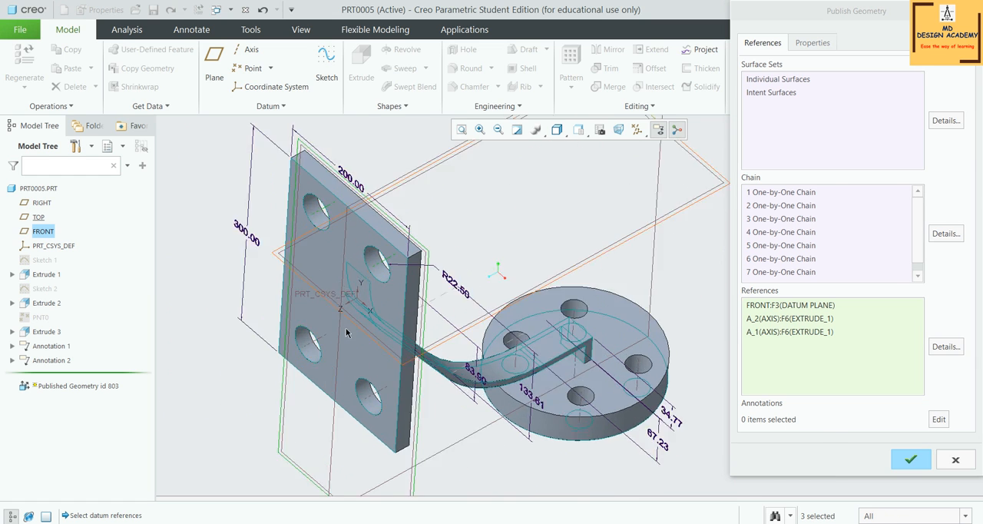
ctrl+click(260, 373)
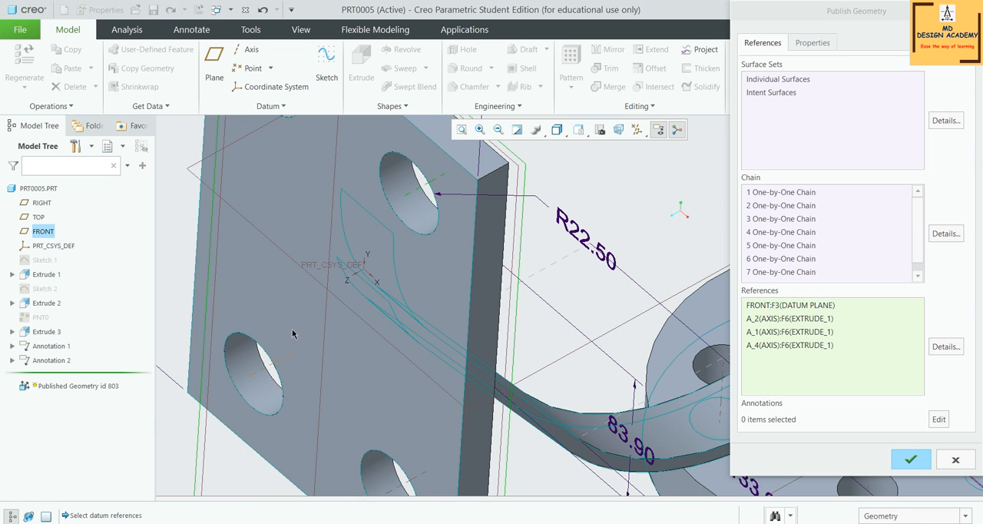
scroll(311, 283, down, 4)
scroll(337, 338, up, 5)
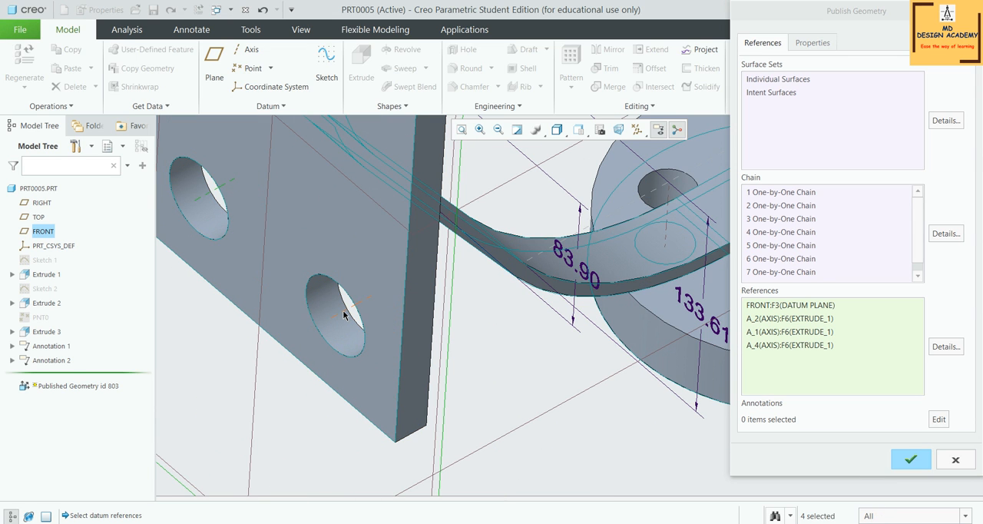
ctrl+click(342, 321)
click(935, 349)
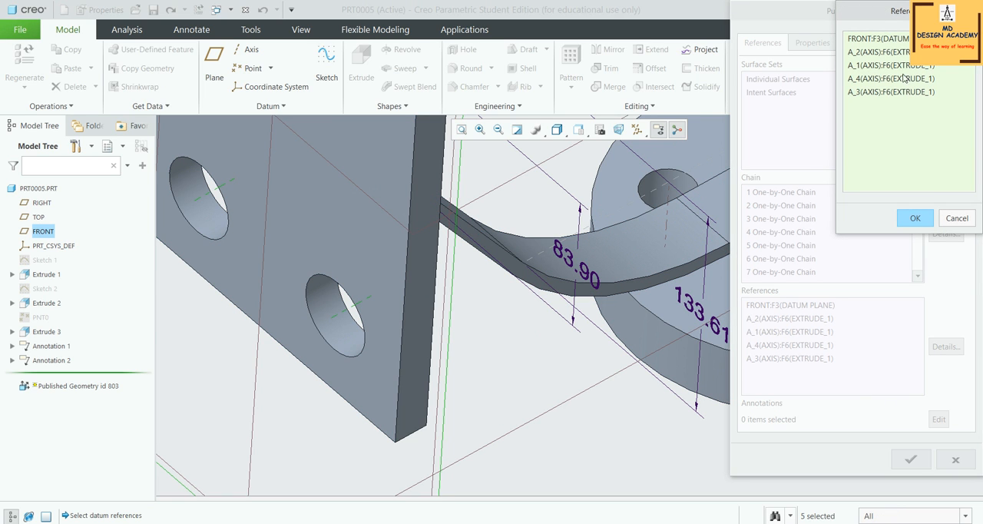
click(921, 220)
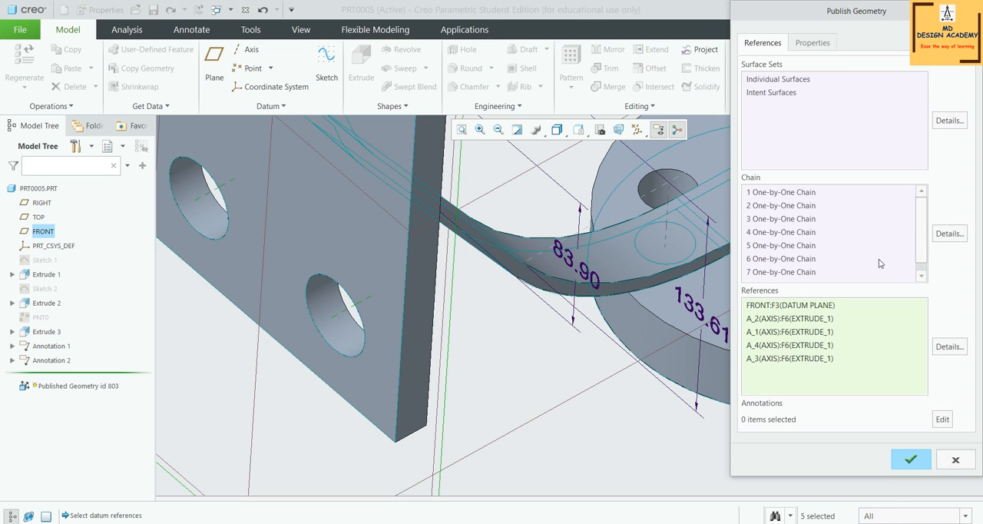
Start editing the published annotations and add the plate's 200.00, 300.00 and R22.50 dimensions for propagation
key(ctrl+d)
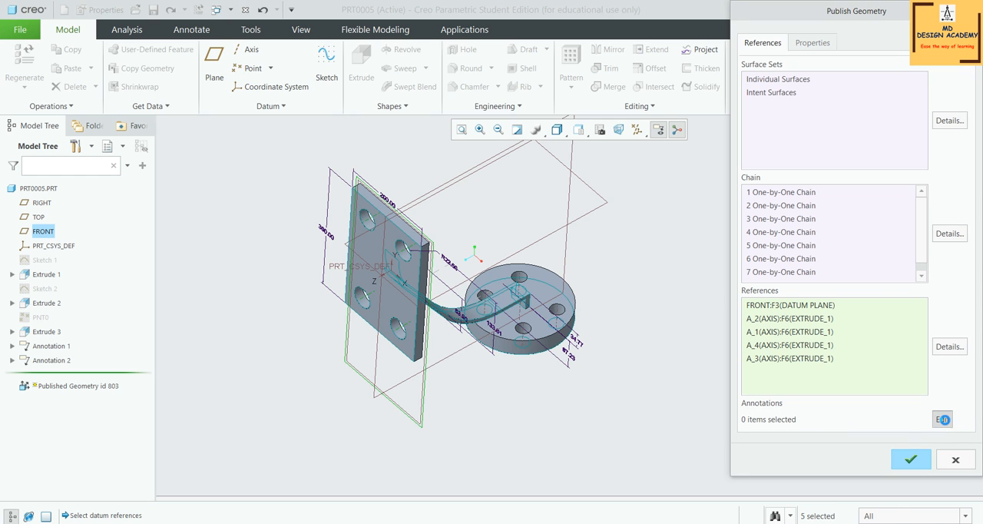
click(942, 419)
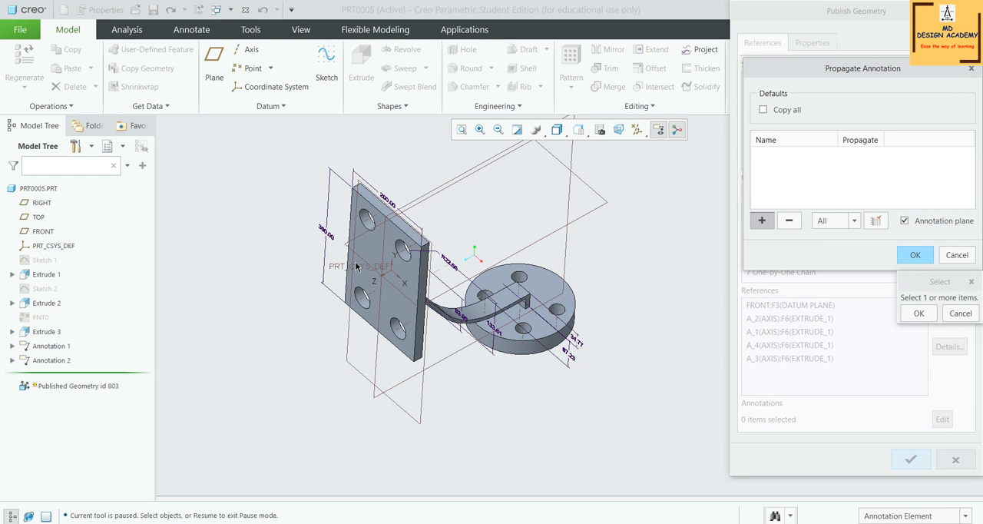
scroll(355, 262, down, 3)
mouse_move(357, 269)
middle_down()
mouse_move(536, 214)
mouse_move(440, 263)
middle_up()
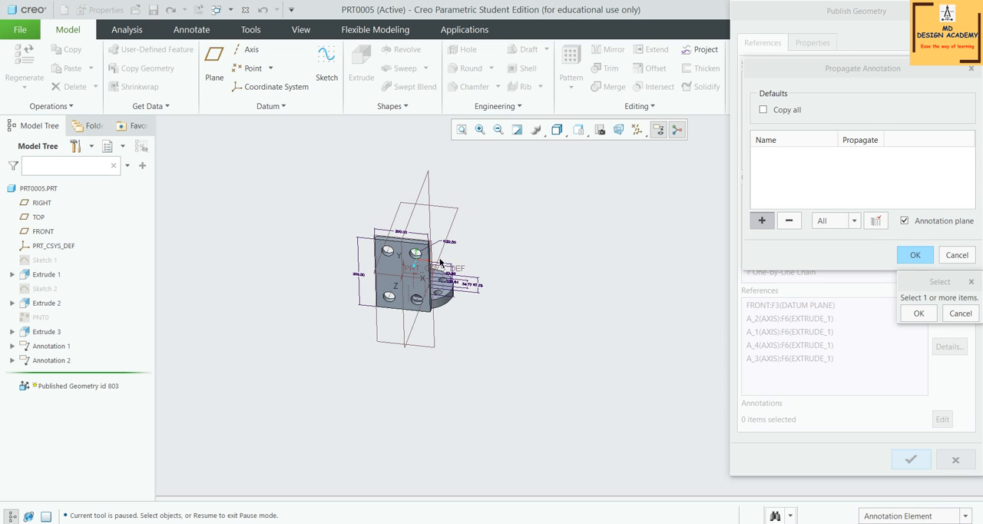
scroll(440, 262, up, 5)
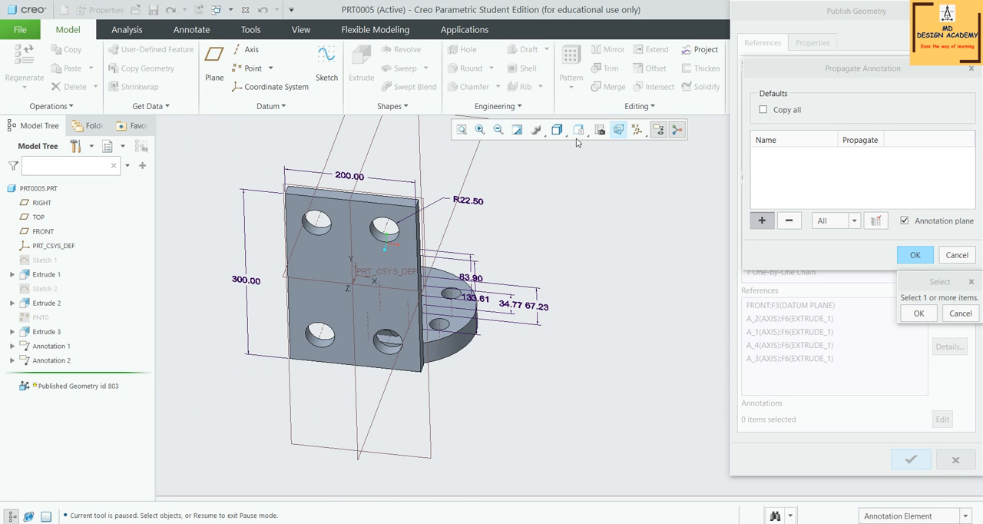
click(348, 177)
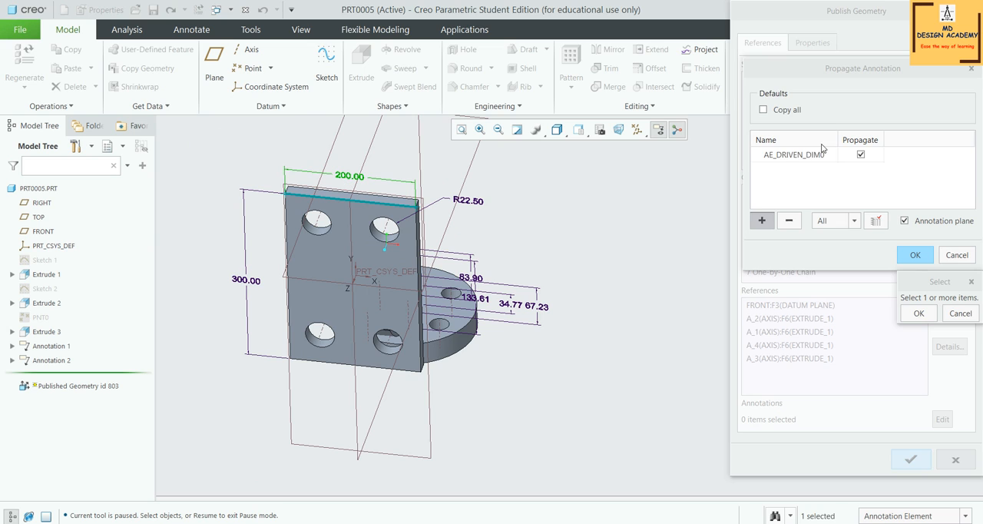
click(246, 281)
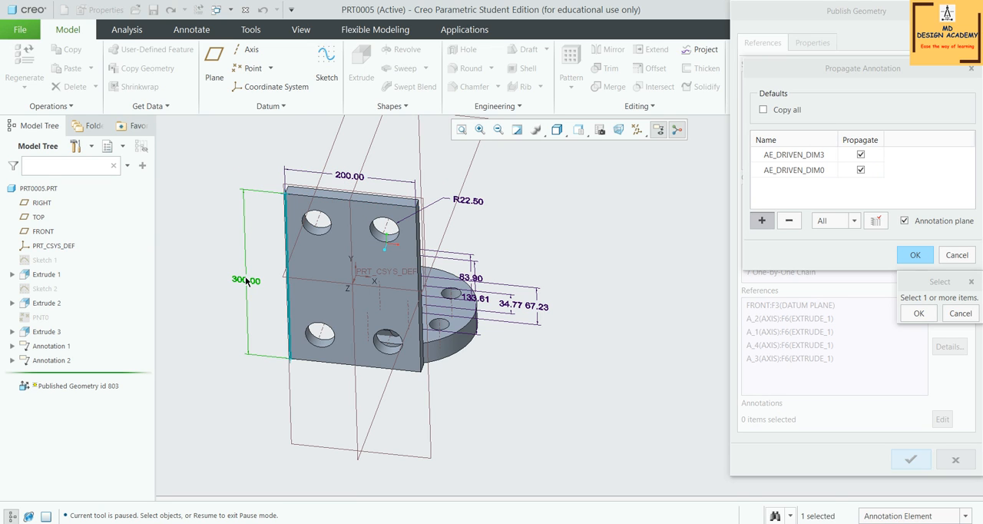
click(474, 201)
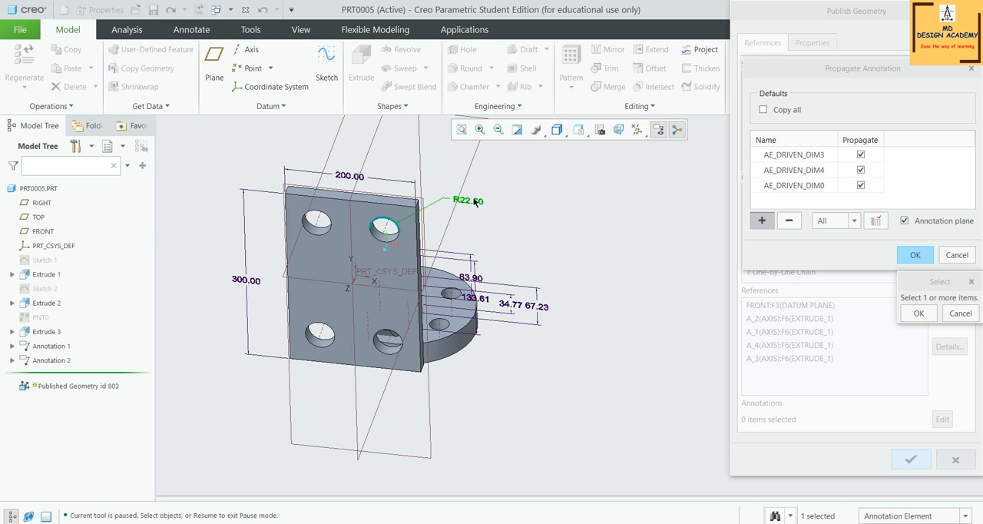
Add the 83.90, 133.61, 67.23 and 34.77 dimensions to the propagated annotations and accept the selection
middle_drag(563, 264, 542, 236)
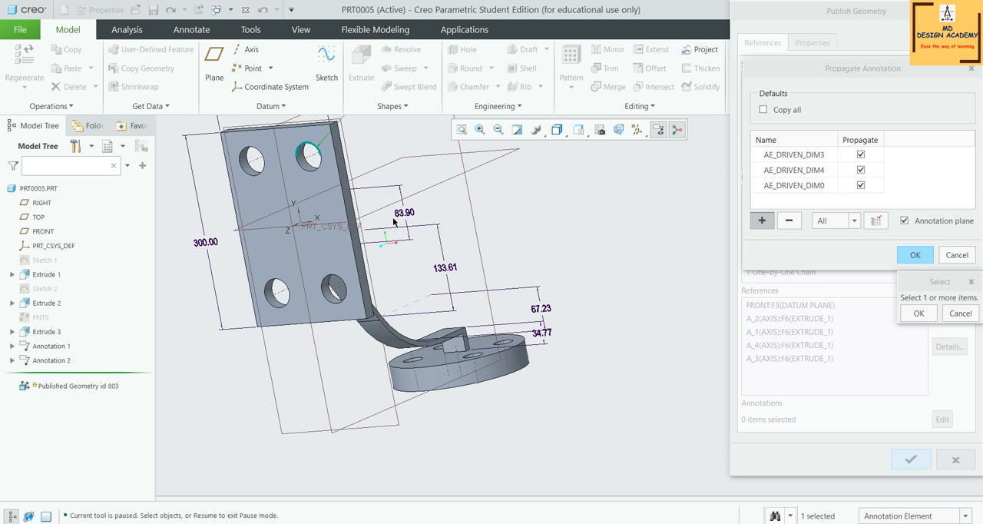
click(407, 213)
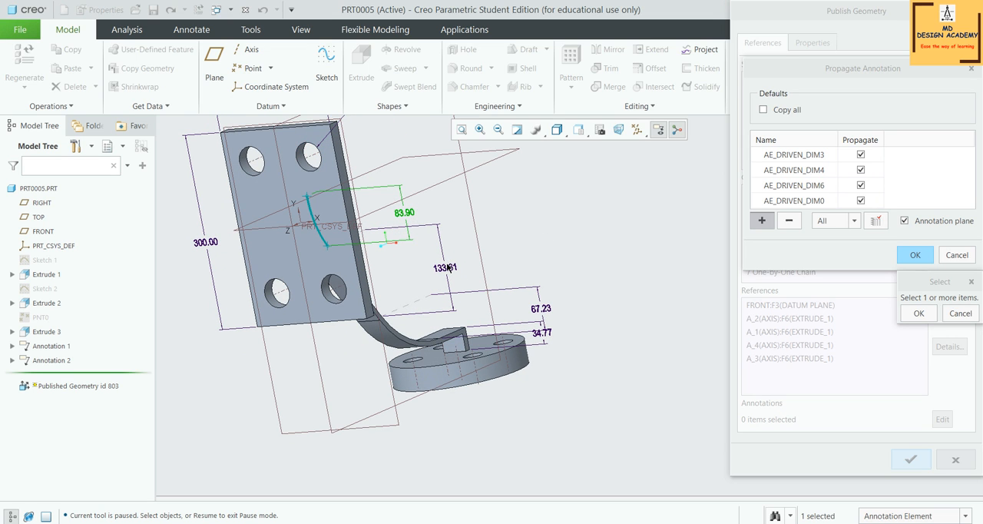
click(448, 268)
click(546, 307)
click(547, 335)
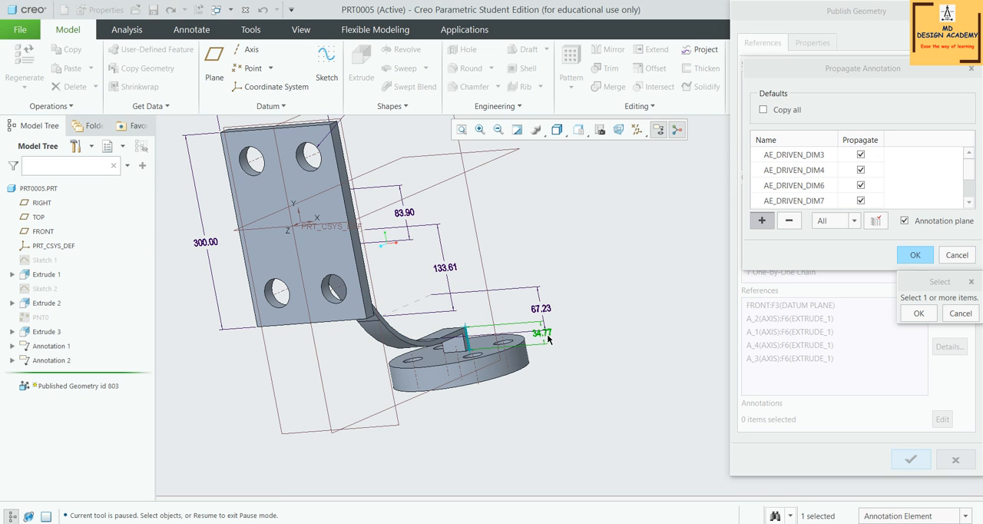
click(919, 314)
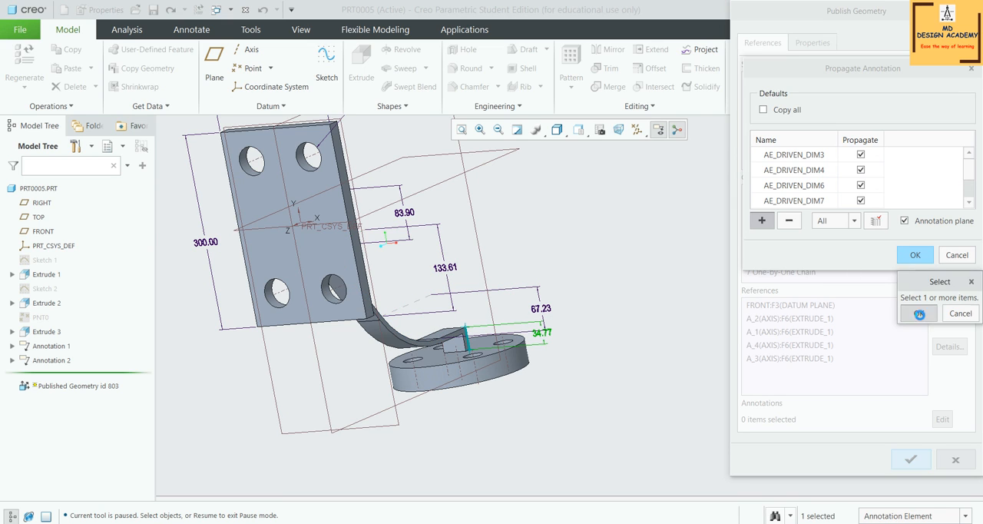
click(915, 255)
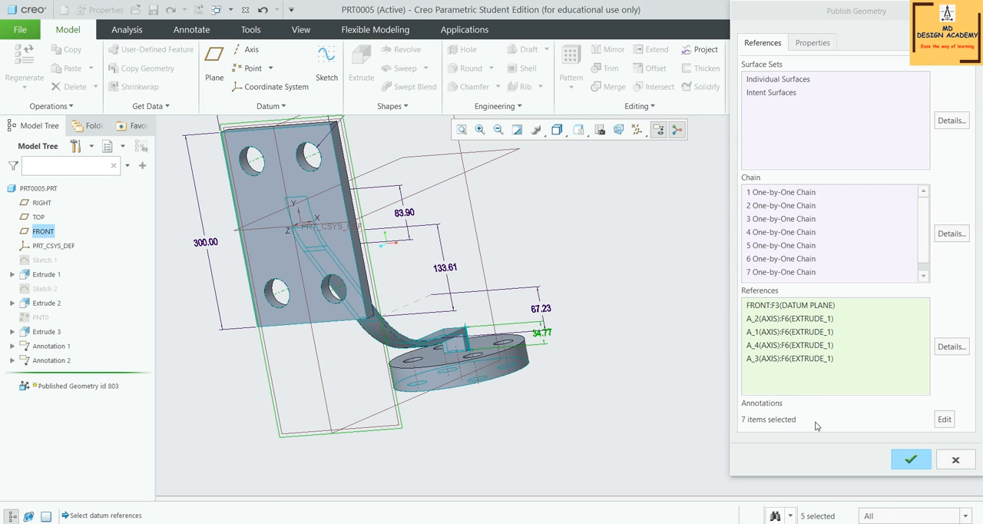
Check the feature's name property and complete the redefined Publish Geometry feature
click(812, 44)
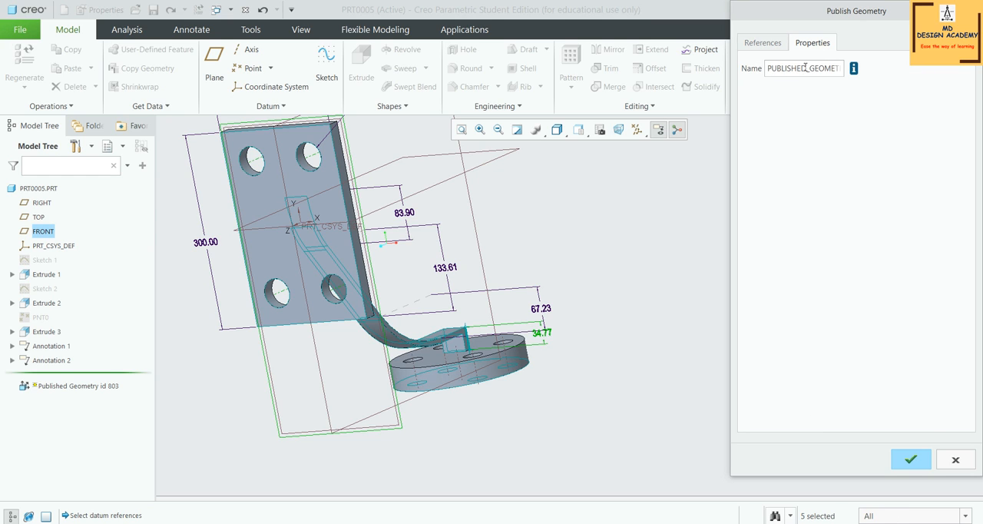
double_click(805, 68)
click(823, 69)
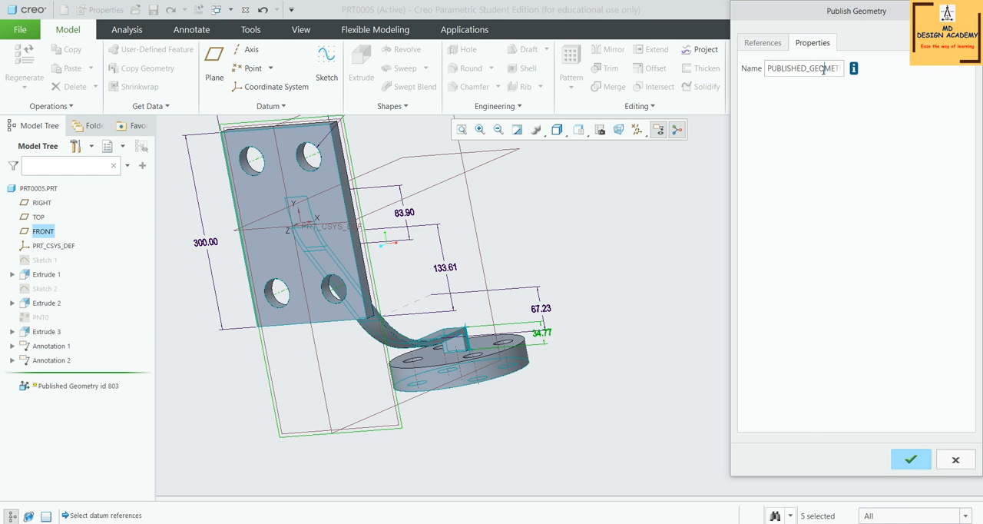
click(779, 43)
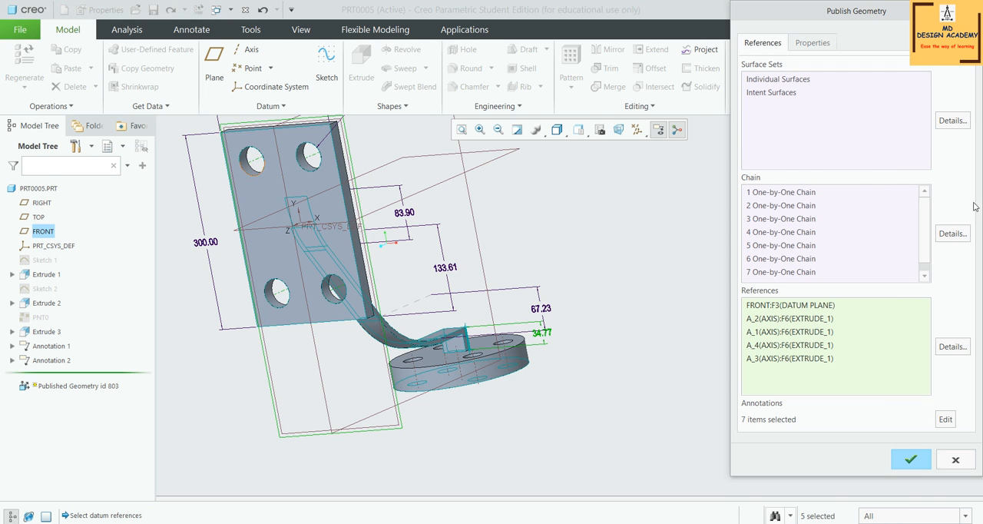
scroll(579, 362, down, 2)
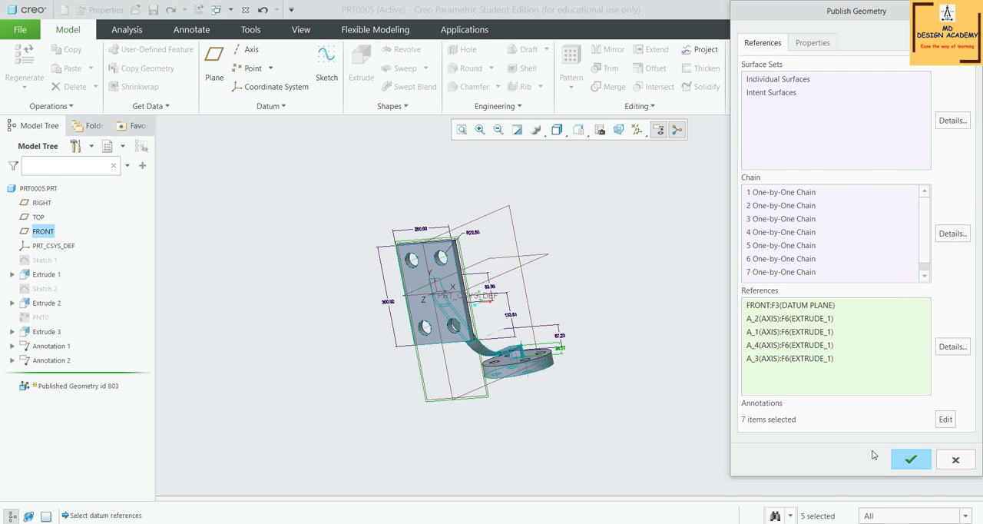
click(911, 459)
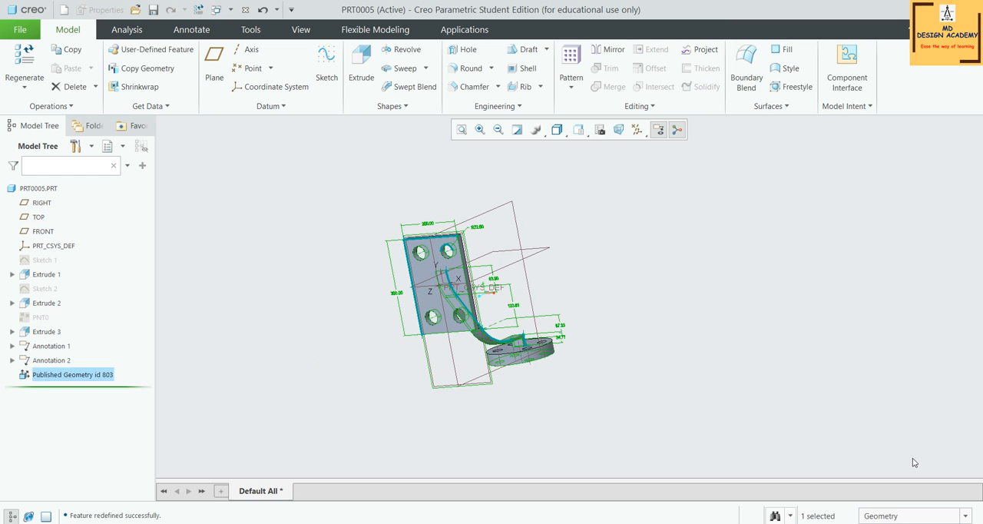
Examine which surfaces, edges, axes and dimensions of the bracket the published geometry feature contains
click(755, 324)
middle_drag(755, 324, 736, 332)
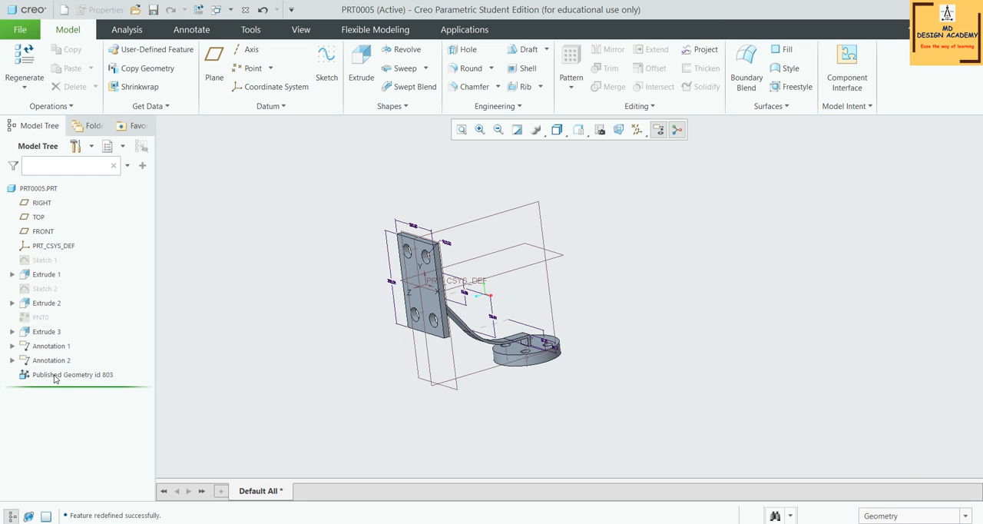
click(85, 374)
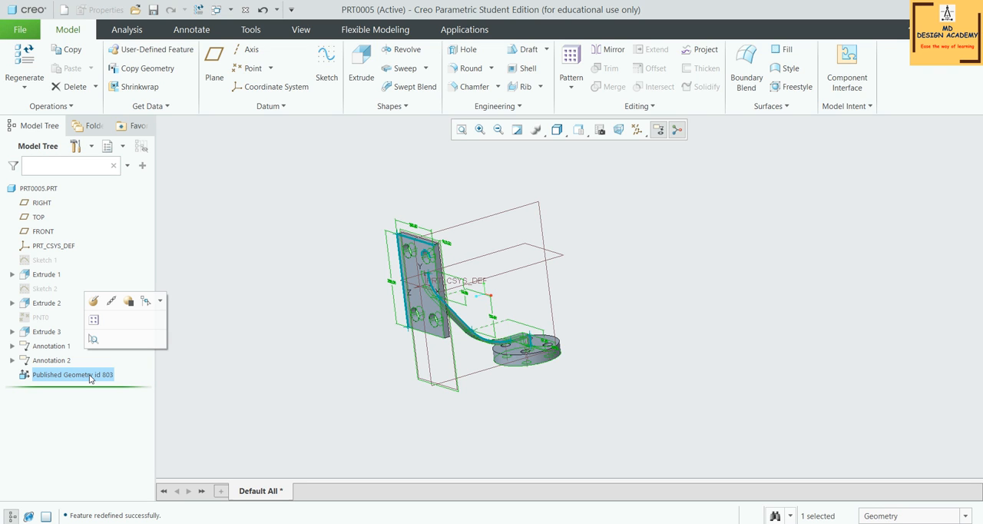
scroll(665, 289, down, 3)
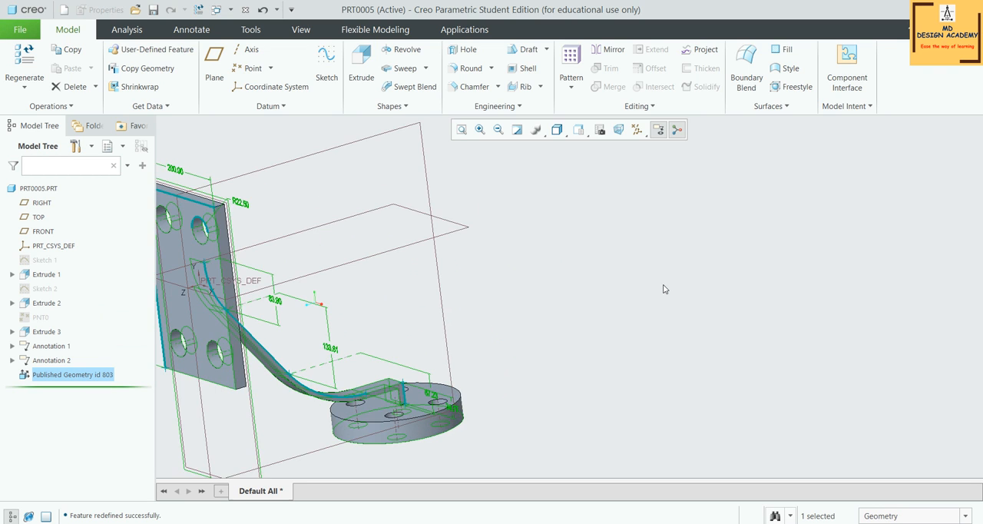
scroll(665, 288, up, 3)
click(660, 285)
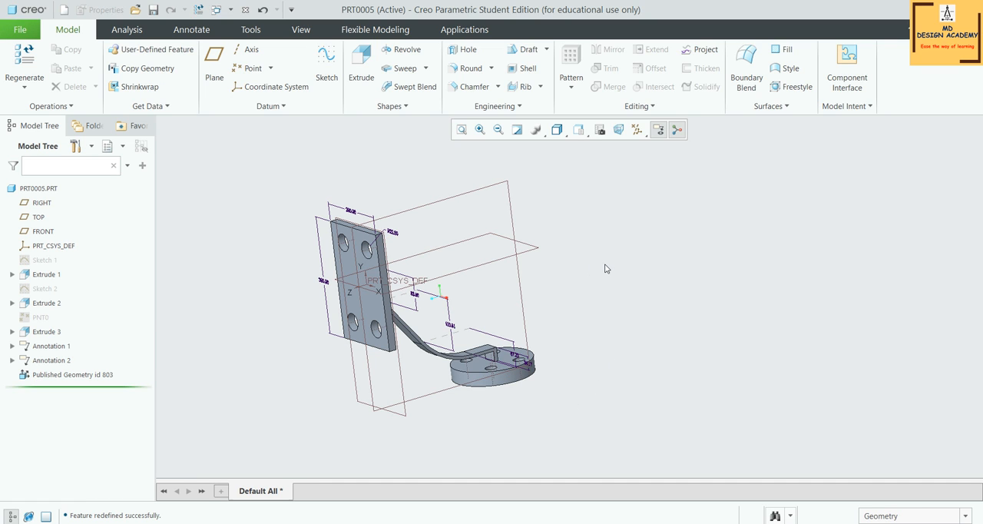
scroll(606, 268, up, 2)
middle_drag(606, 268, 576, 271)
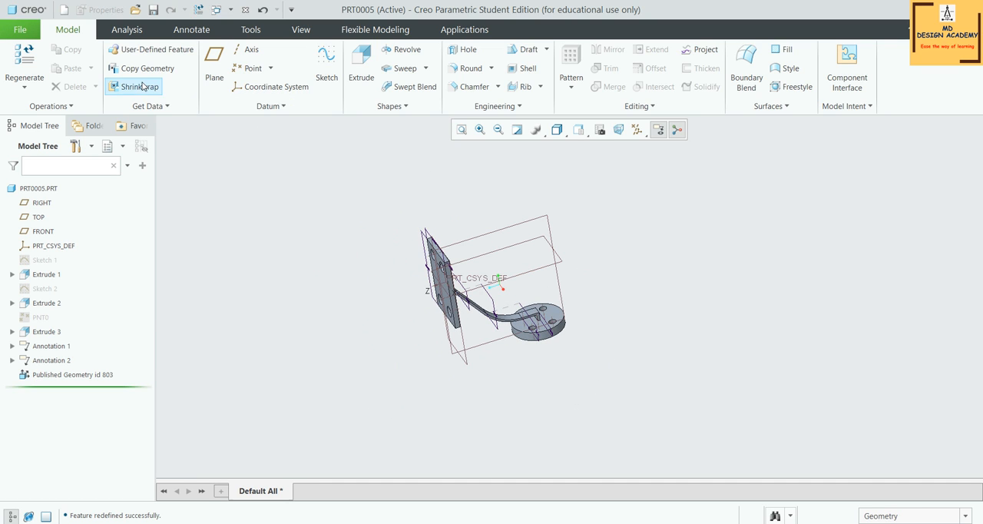
middle_drag(532, 264, 537, 241)
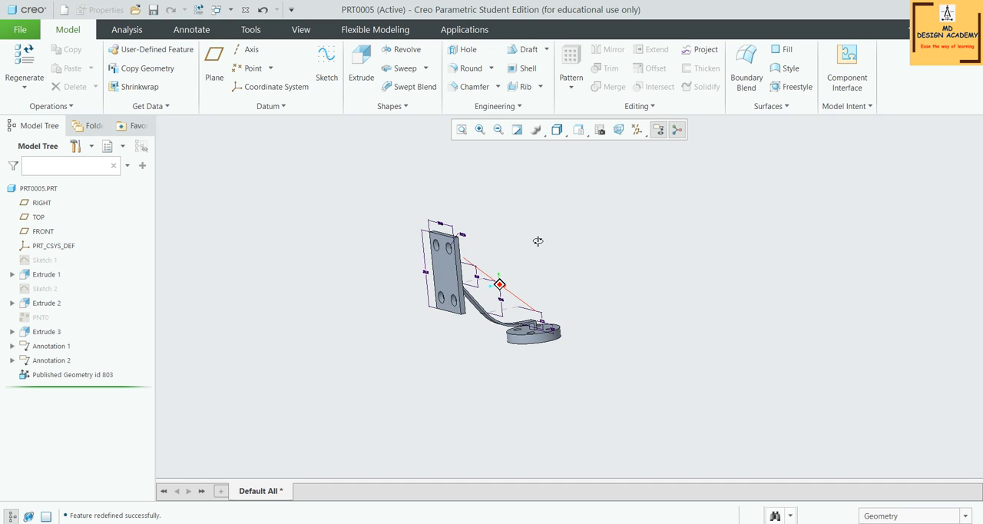